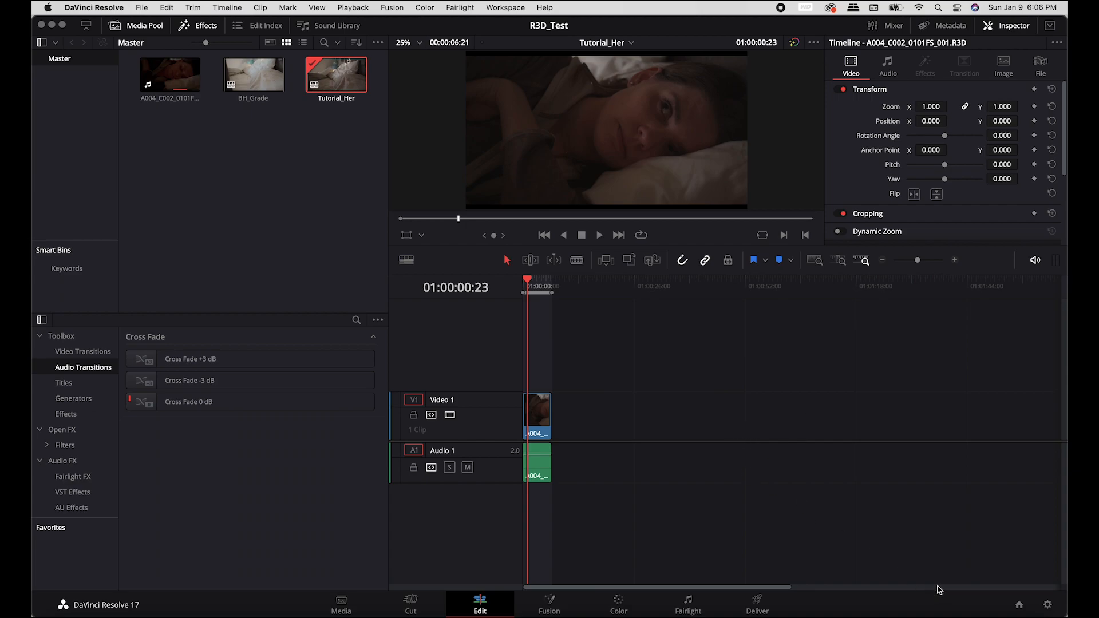
# In the project's Camera RAW settings, choose the RED profile with Full res. premium decode quality and save
pyautogui.click(1047, 605)
pyautogui.click(324, 134)
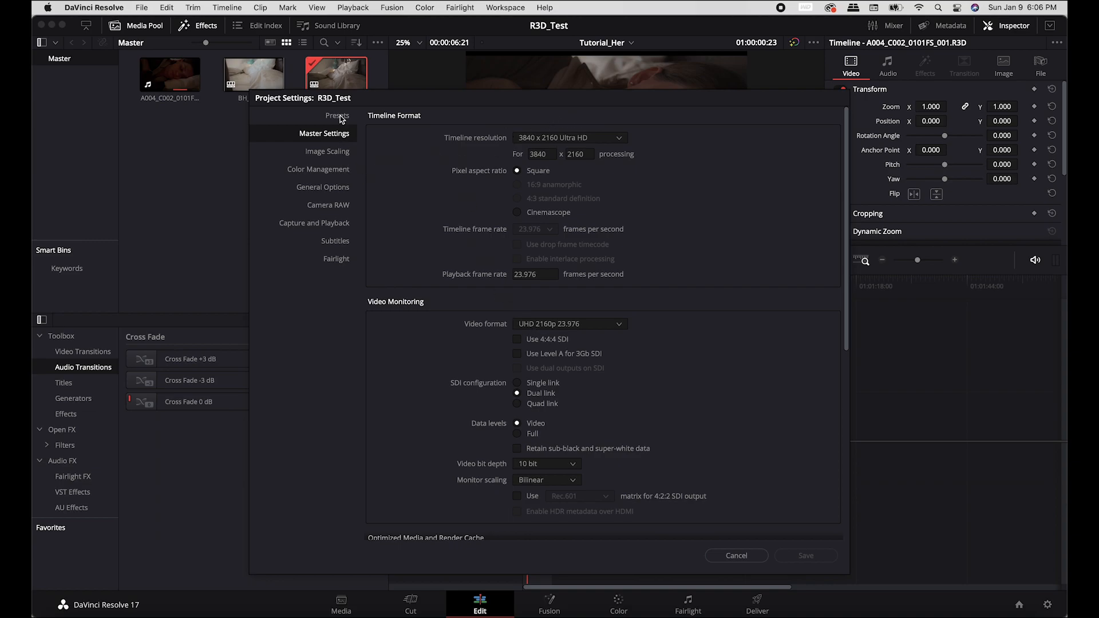
pyautogui.click(343, 206)
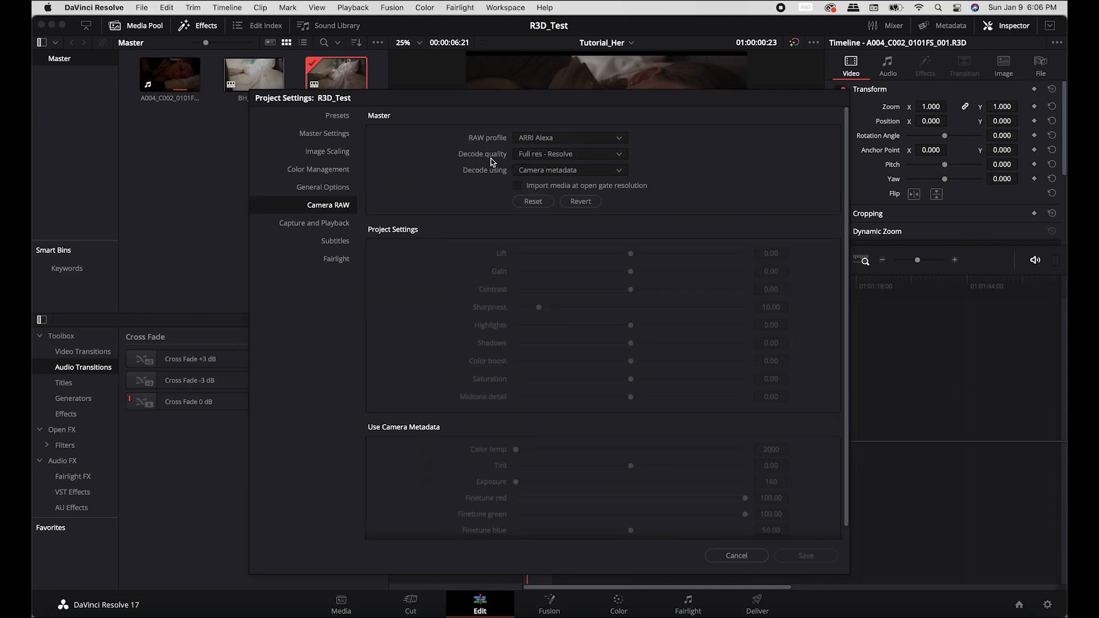
pyautogui.click(559, 139)
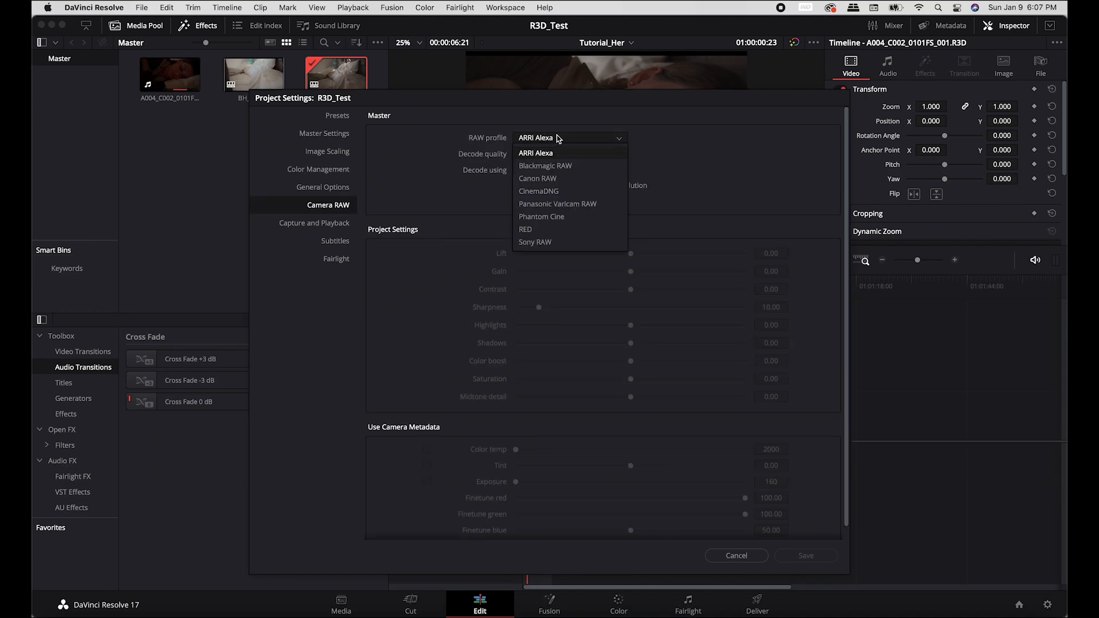
pyautogui.click(559, 222)
pyautogui.click(559, 155)
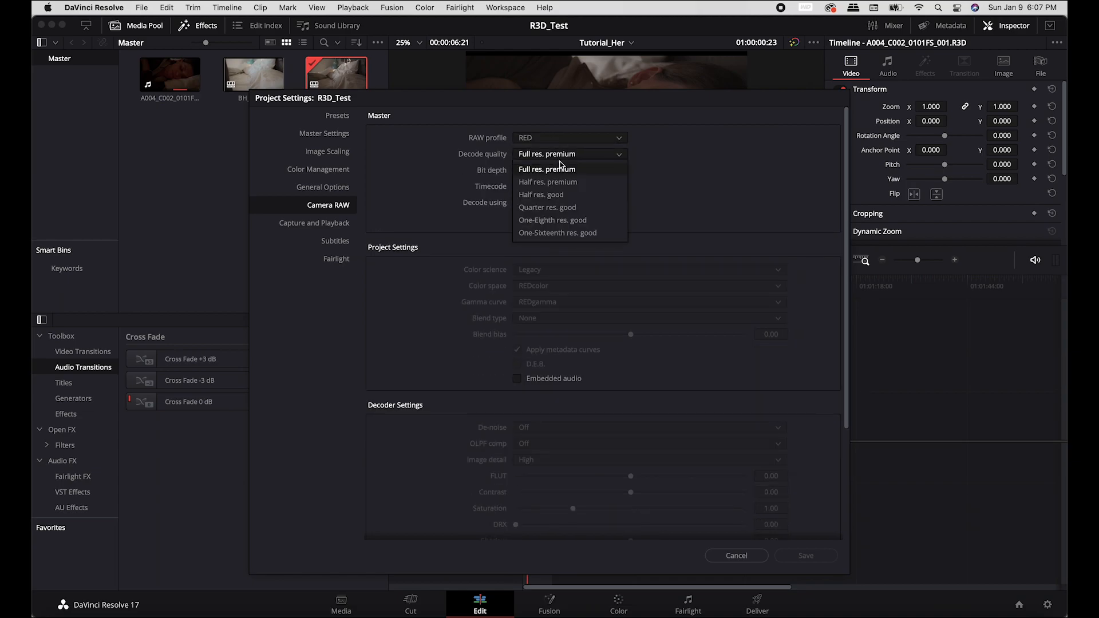
pyautogui.click(562, 170)
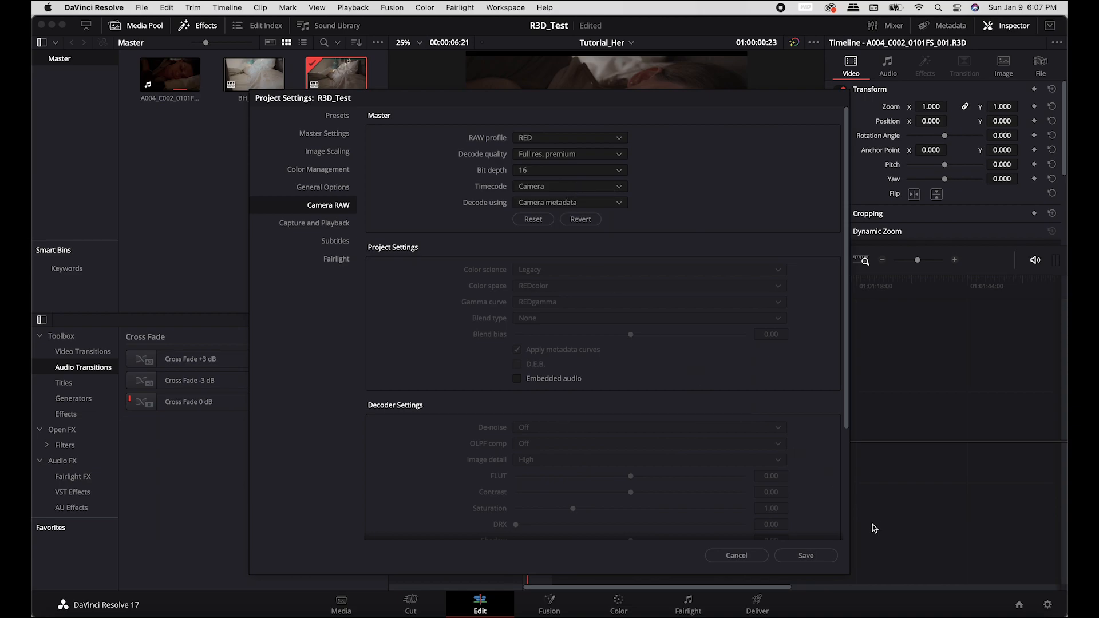
pyautogui.click(802, 554)
# Set the project's color science to DaVinci YRGB Color Managed with automatic color management turned off
pyautogui.click(1046, 605)
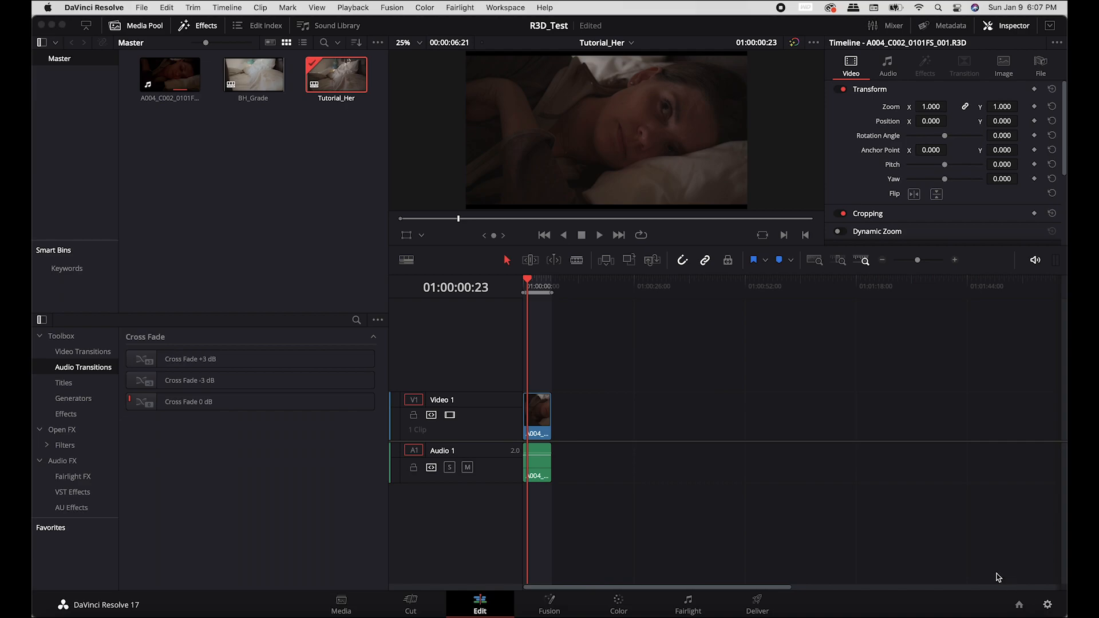
pyautogui.click(338, 170)
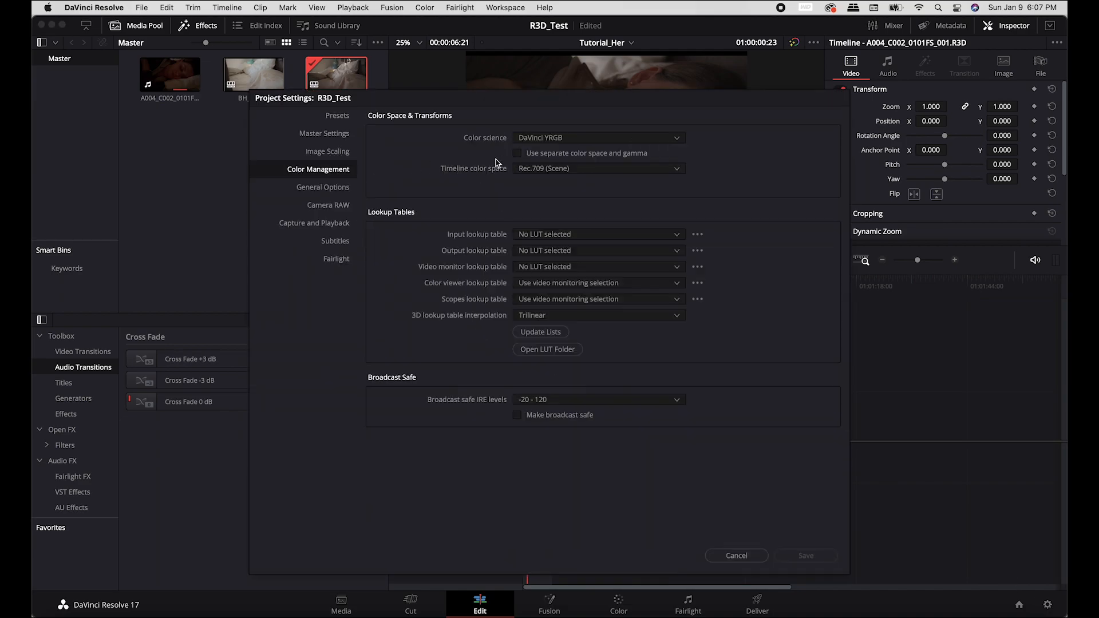
pyautogui.click(540, 138)
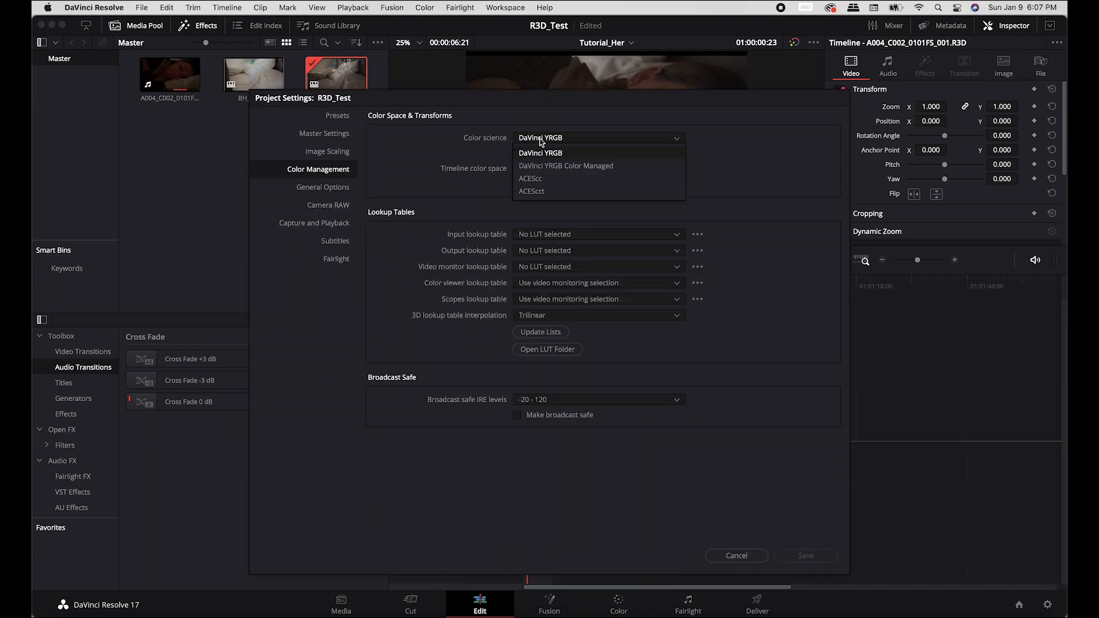
pyautogui.click(543, 151)
pyautogui.click(532, 169)
pyautogui.click(542, 185)
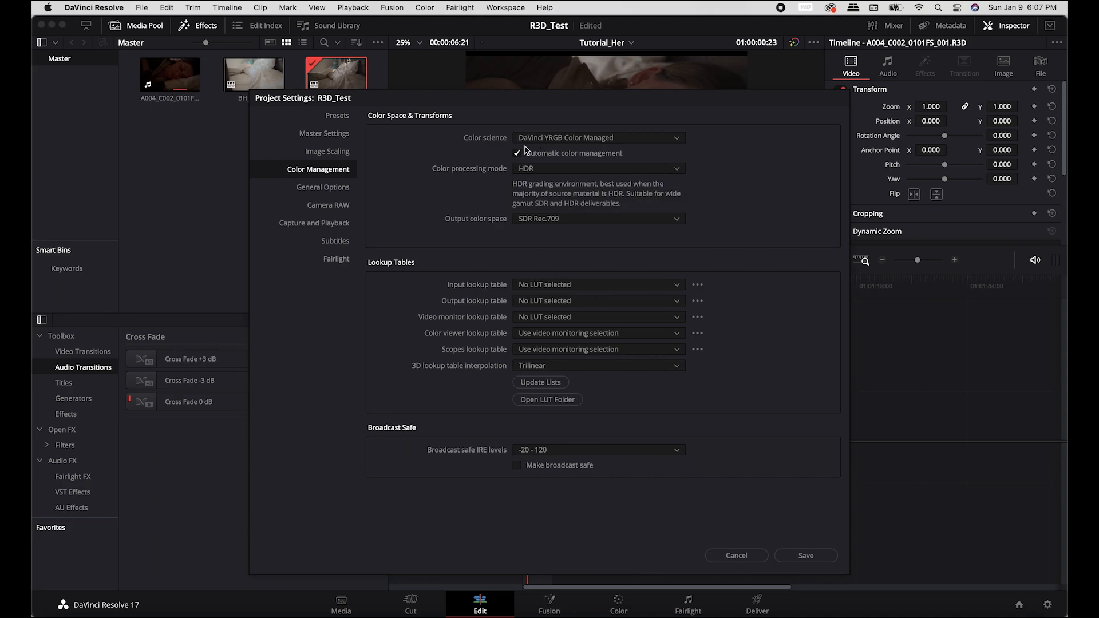
pyautogui.click(517, 153)
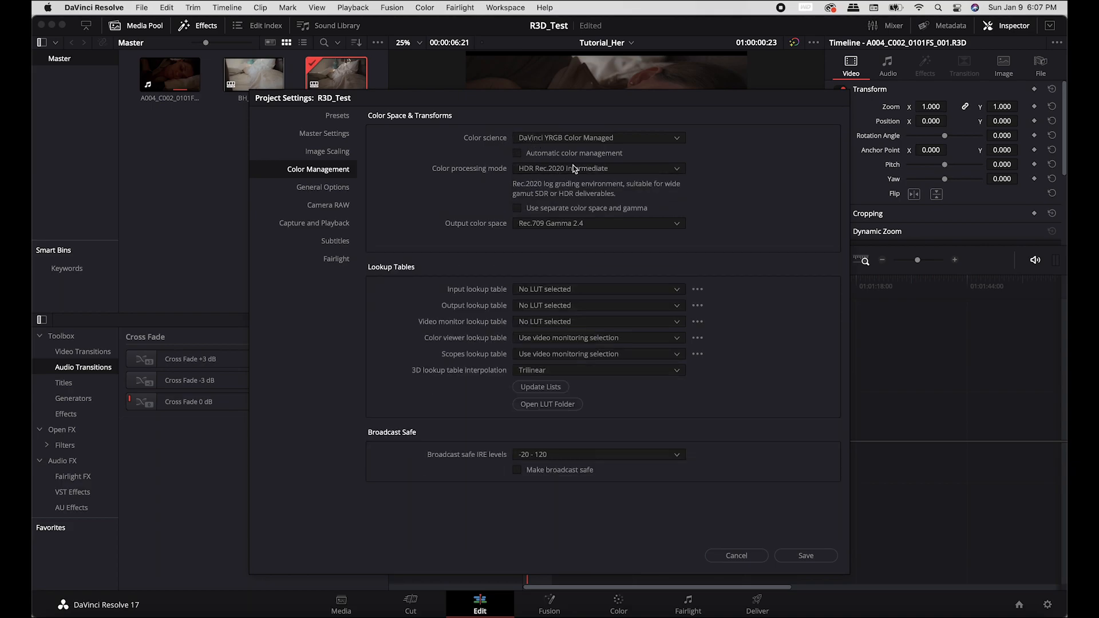
# Set the color processing mode to HDR DaVinci Wide Gamut Intermediate and save the settings and project
pyautogui.click(574, 168)
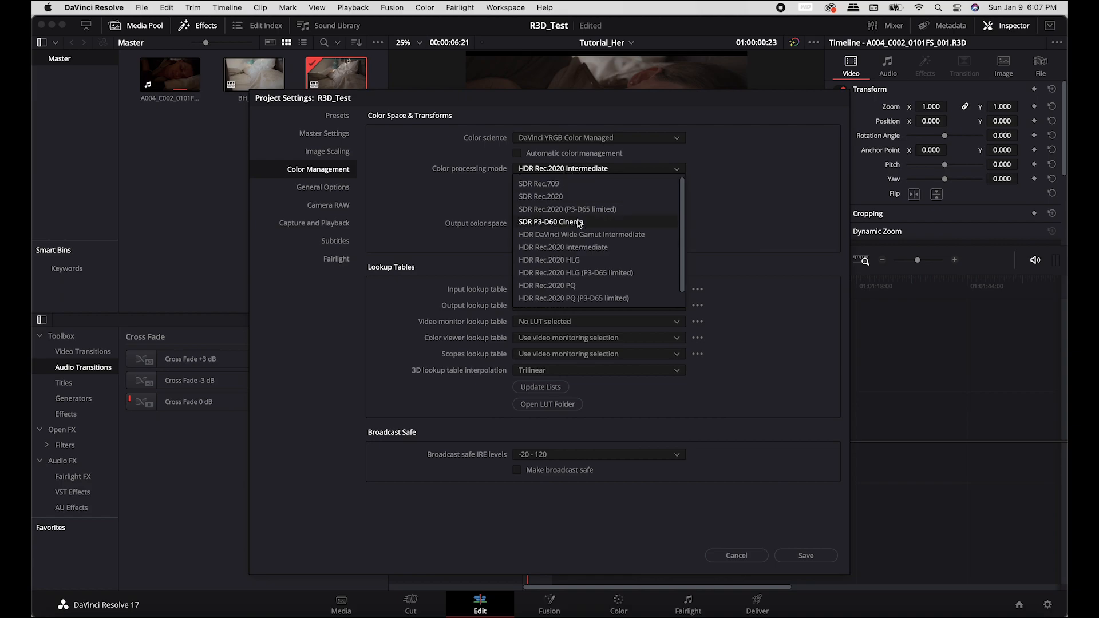
pyautogui.click(662, 236)
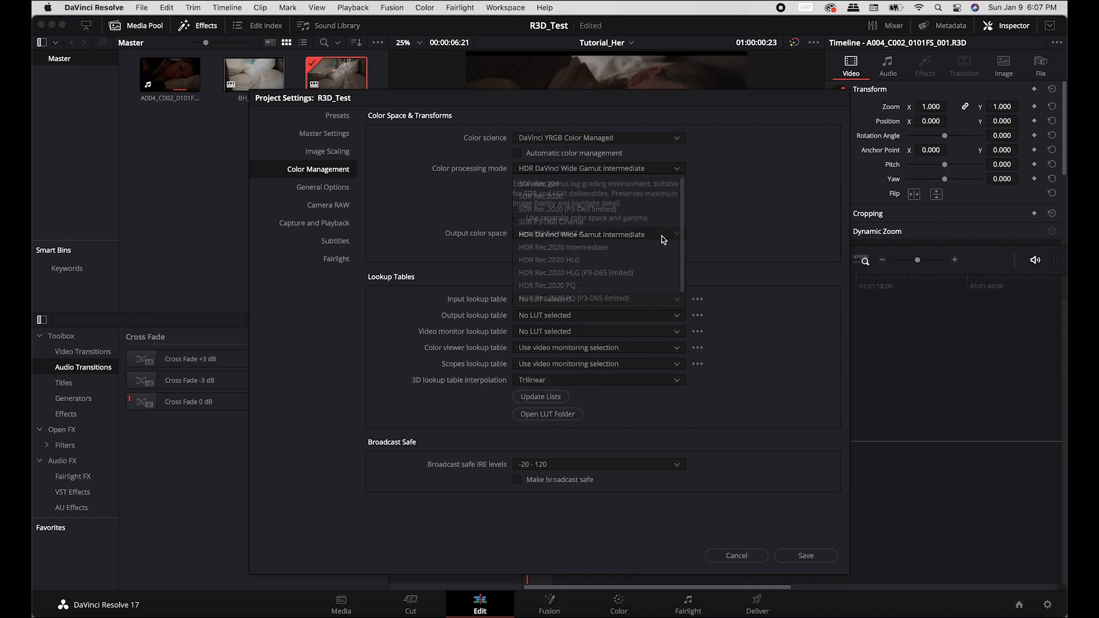
pyautogui.click(816, 556)
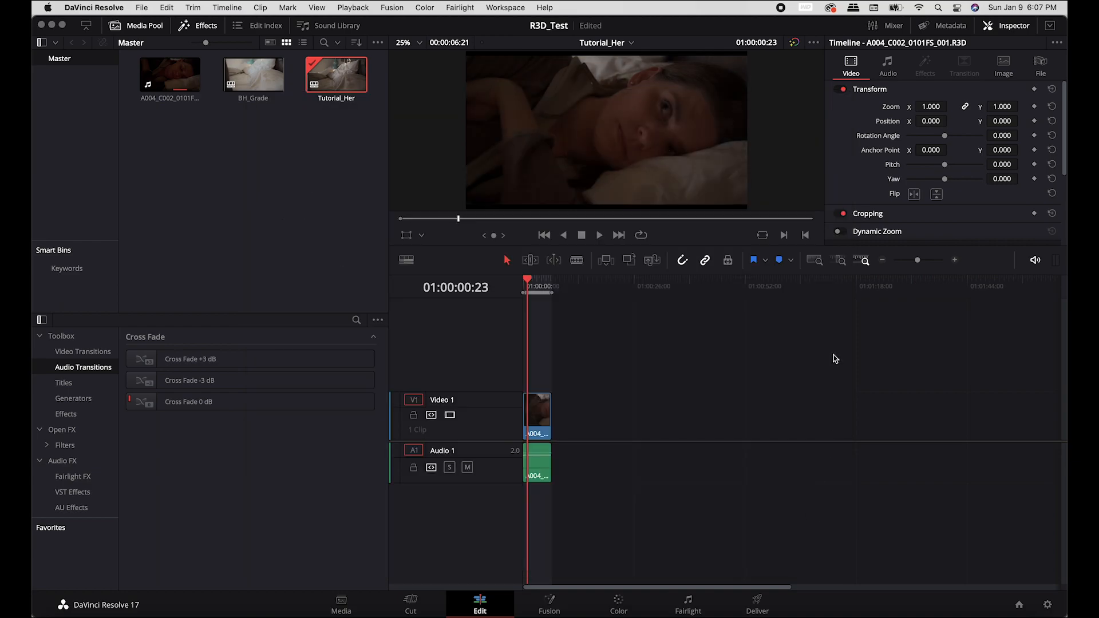
pyautogui.press('super+s')
# Switch to the Color page and reposition node 01 in line with the graph's source input
pyautogui.click(618, 604)
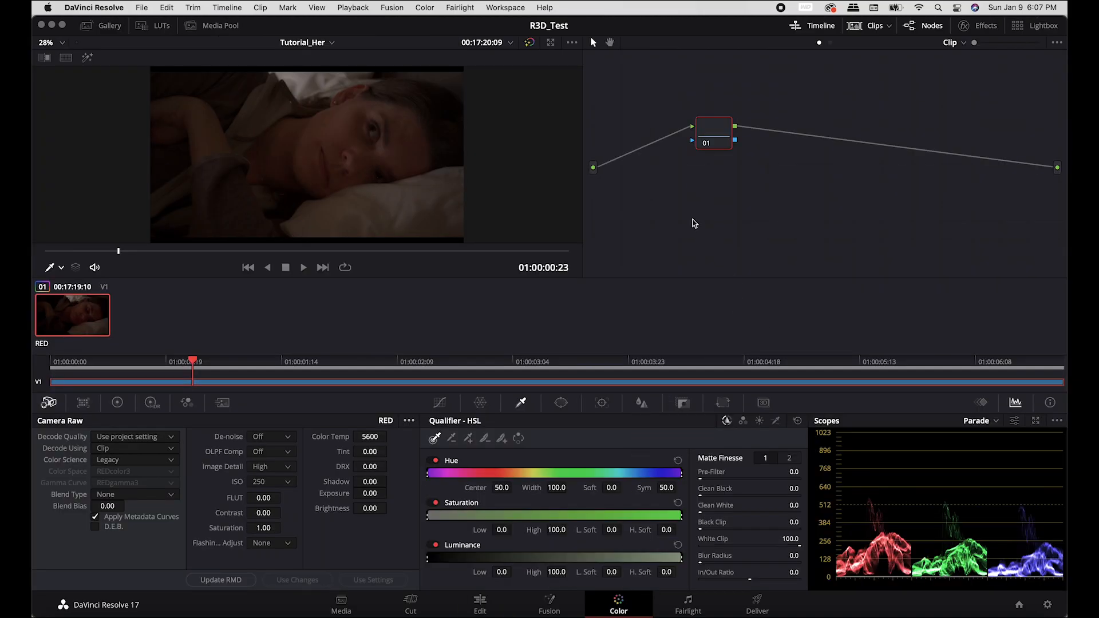
pyautogui.moveTo(712, 128); pyautogui.dragTo(637, 172)
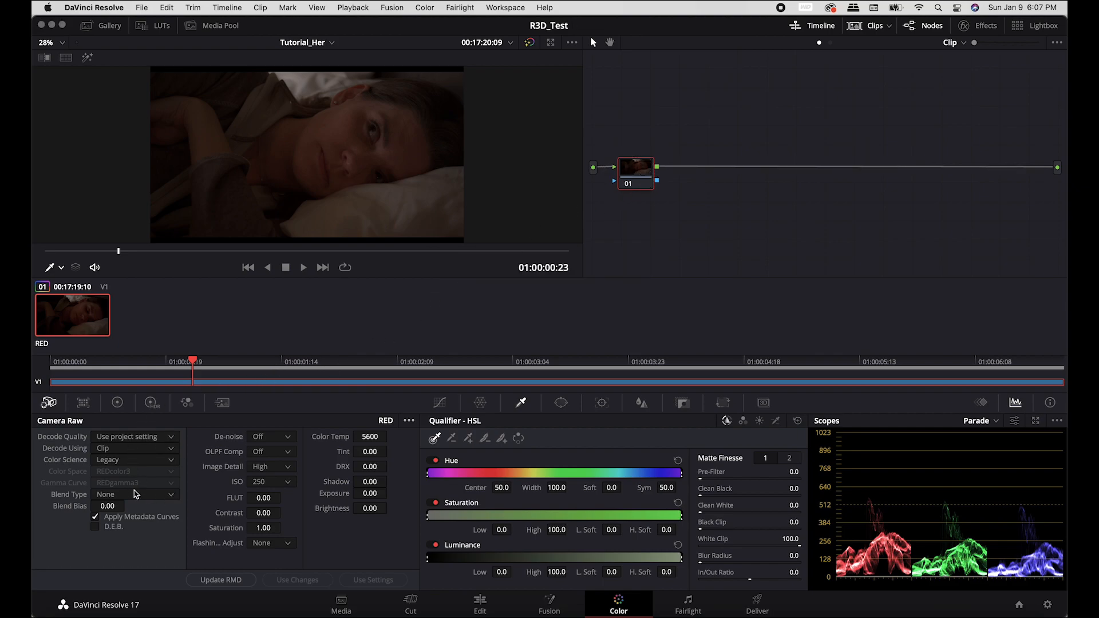
pyautogui.click(60, 268)
pyautogui.click(106, 296)
# Set the clip's Camera Raw decode quality to Full res. premium and decode using Clip
pyautogui.click(163, 437)
pyautogui.click(124, 452)
pyautogui.click(166, 449)
pyautogui.click(165, 502)
# Try the IPP2 color science on the clip, then return it to Legacy
pyautogui.click(155, 460)
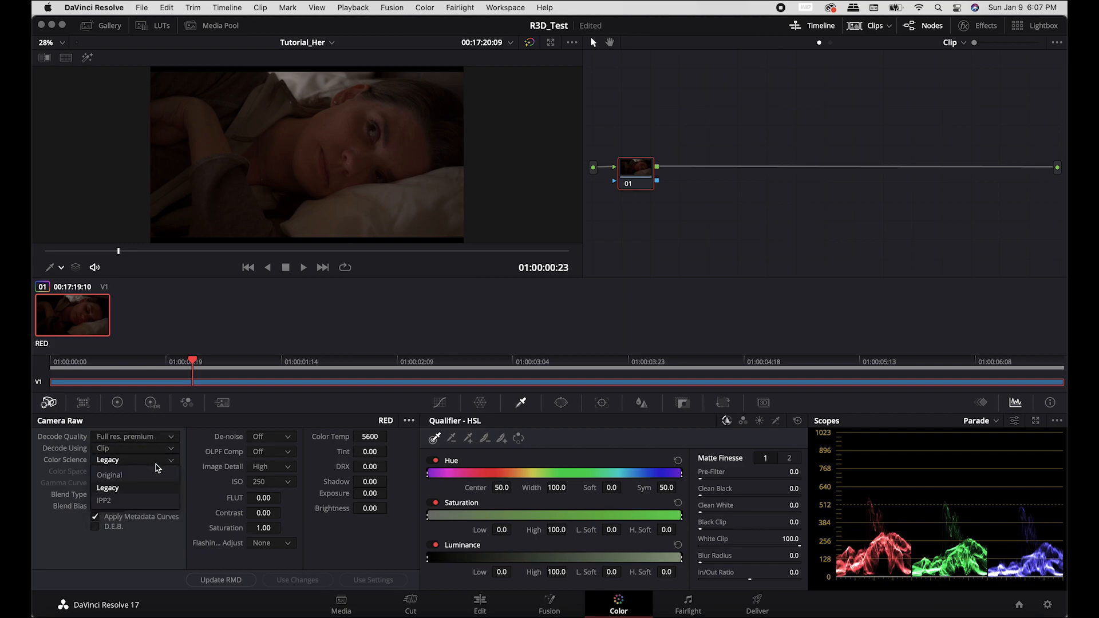
pyautogui.click(155, 497)
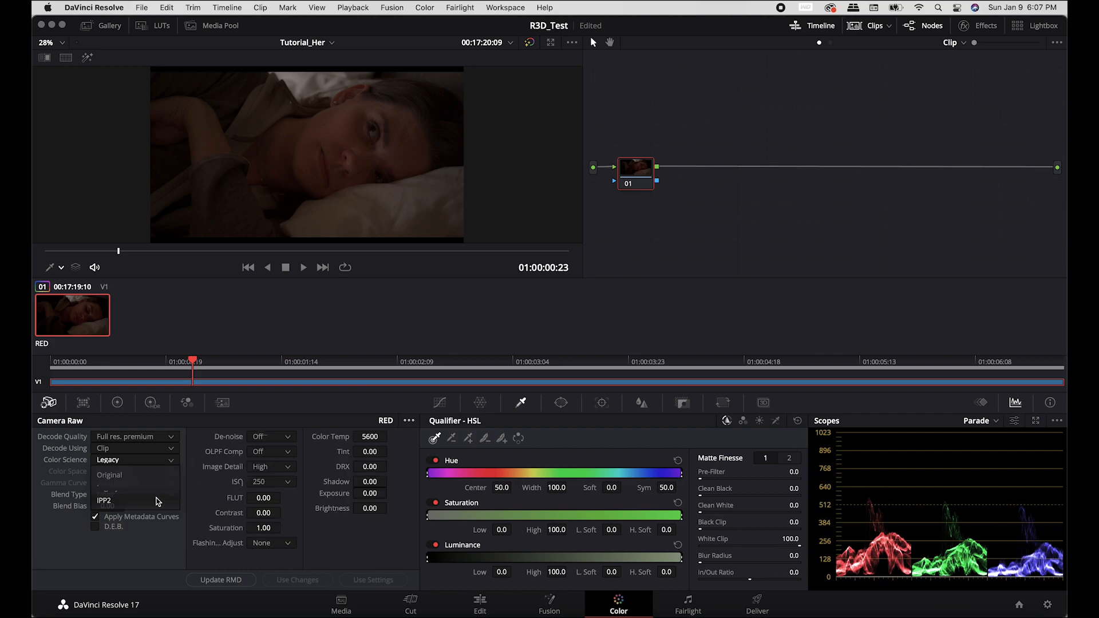
pyautogui.click(157, 500)
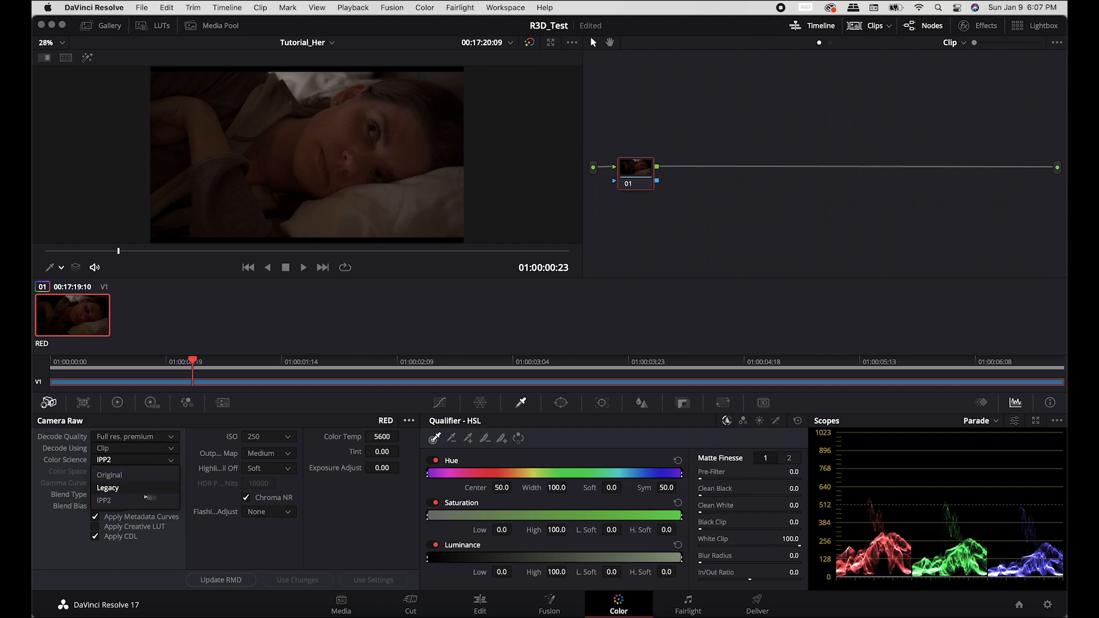
pyautogui.click(148, 488)
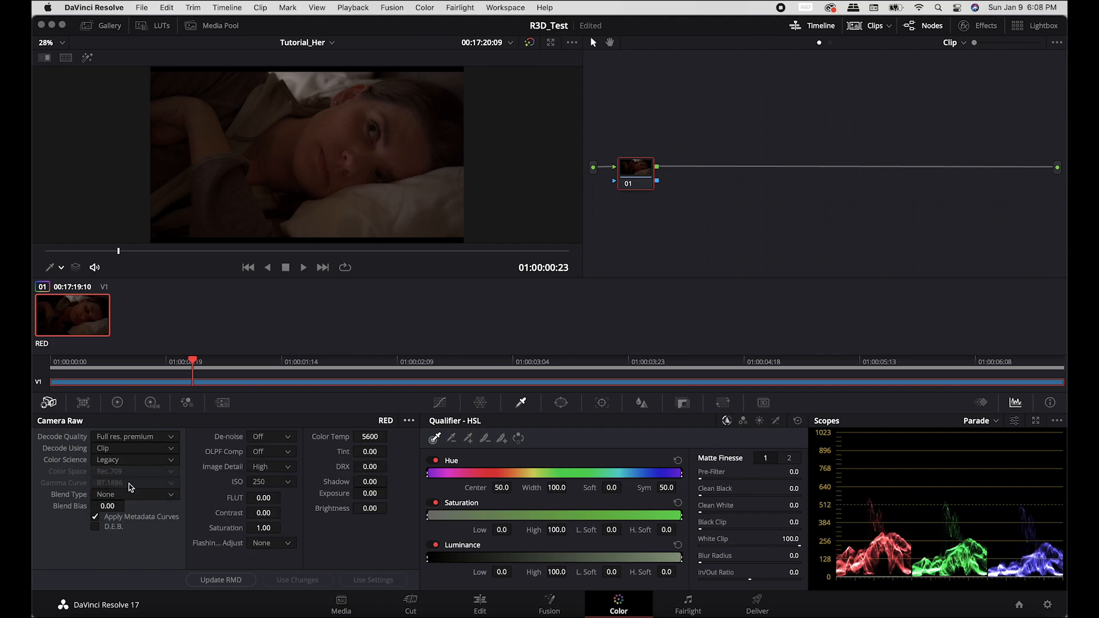
# Set the clip's raw De-noise to Maximum, with OLPF Comp at Off and Image Detail at High
pyautogui.click(257, 438)
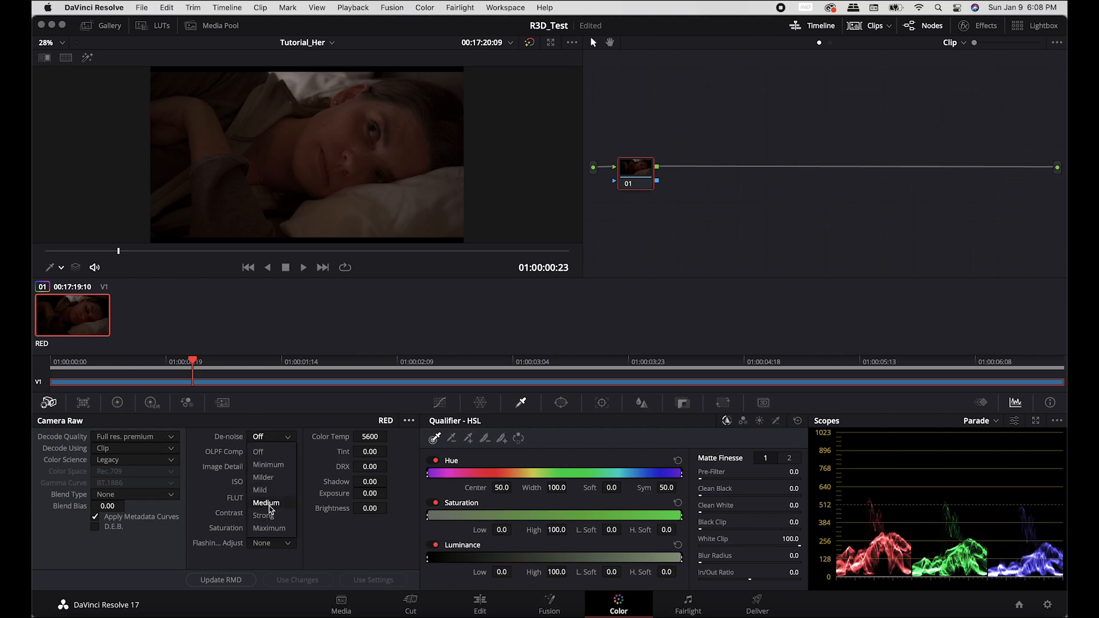
pyautogui.click(269, 528)
pyautogui.click(268, 452)
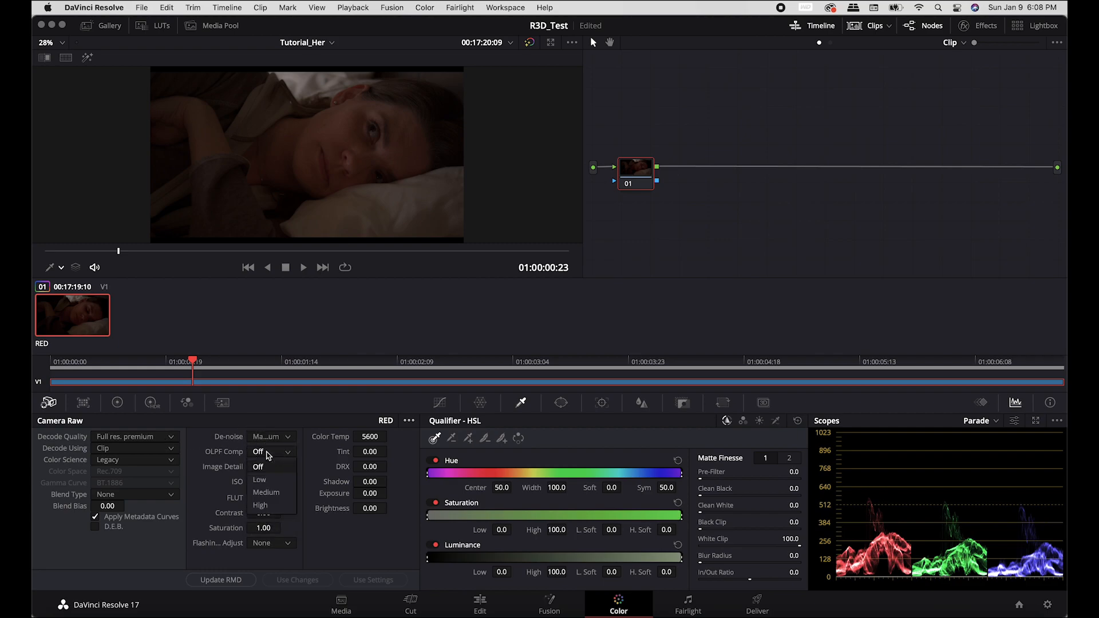
pyautogui.click(268, 455)
pyautogui.click(269, 466)
pyautogui.click(269, 466)
# Set the clip's raw ISO to 800
pyautogui.click(276, 482)
pyautogui.scroll(-2, 273, 435)
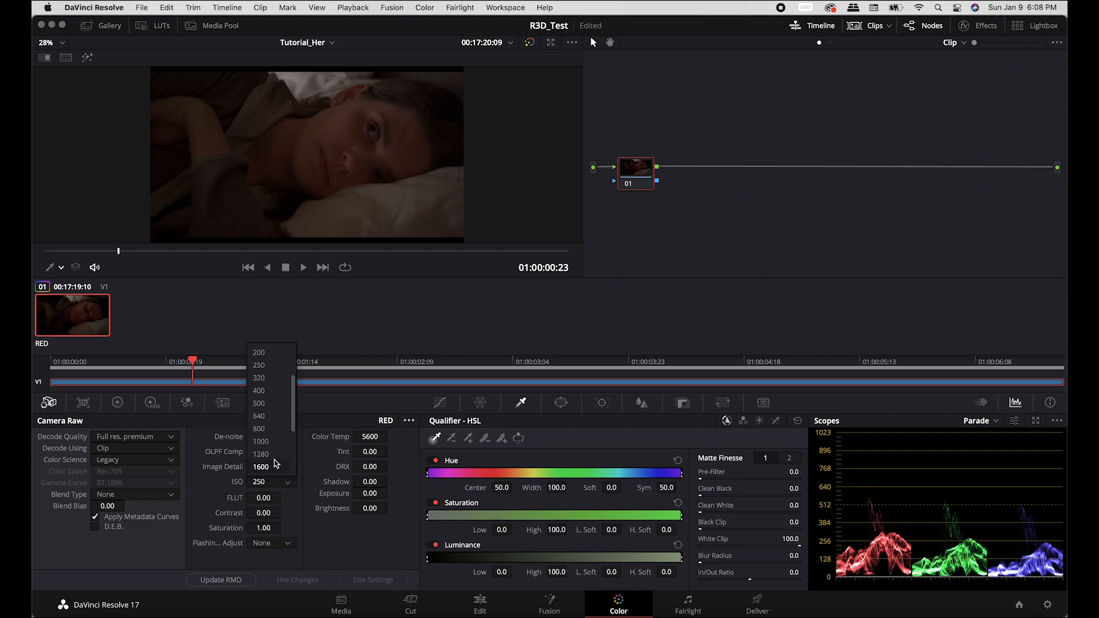
pyautogui.click(271, 430)
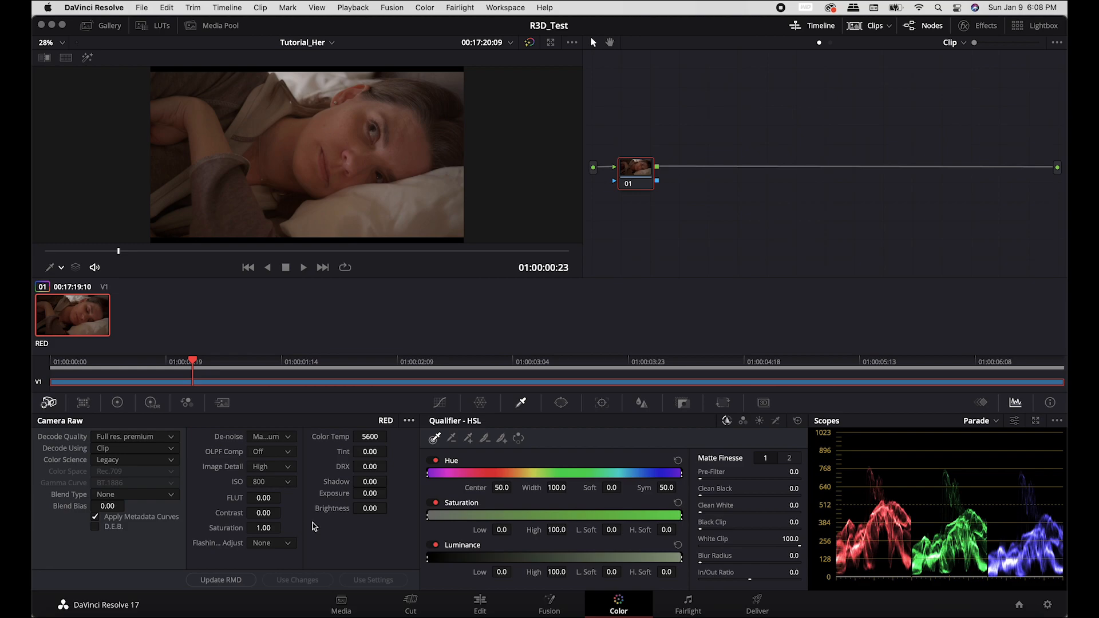
# Set the clip's raw color temperature to 5200
pyautogui.doubleClick(366, 437)
pyautogui.write('6300')
pyautogui.press('Return')
pyautogui.write('5300')
pyautogui.press('Return')
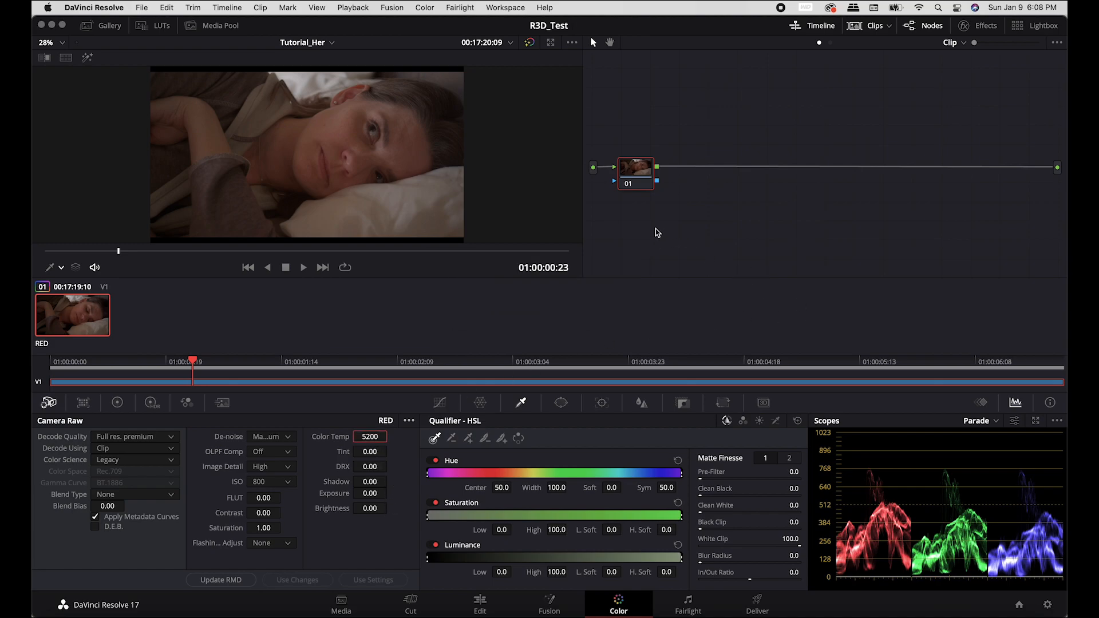
# Enable HDR mode on node 01 and add a serial node after it
pyautogui.rightClick(638, 174)
pyautogui.click(678, 271)
pyautogui.hotkey('alt', 's')
# Enable HDR mode on node 02 and apply the Color Space Transform effect to it, saving the project
pyautogui.rightClick(689, 166)
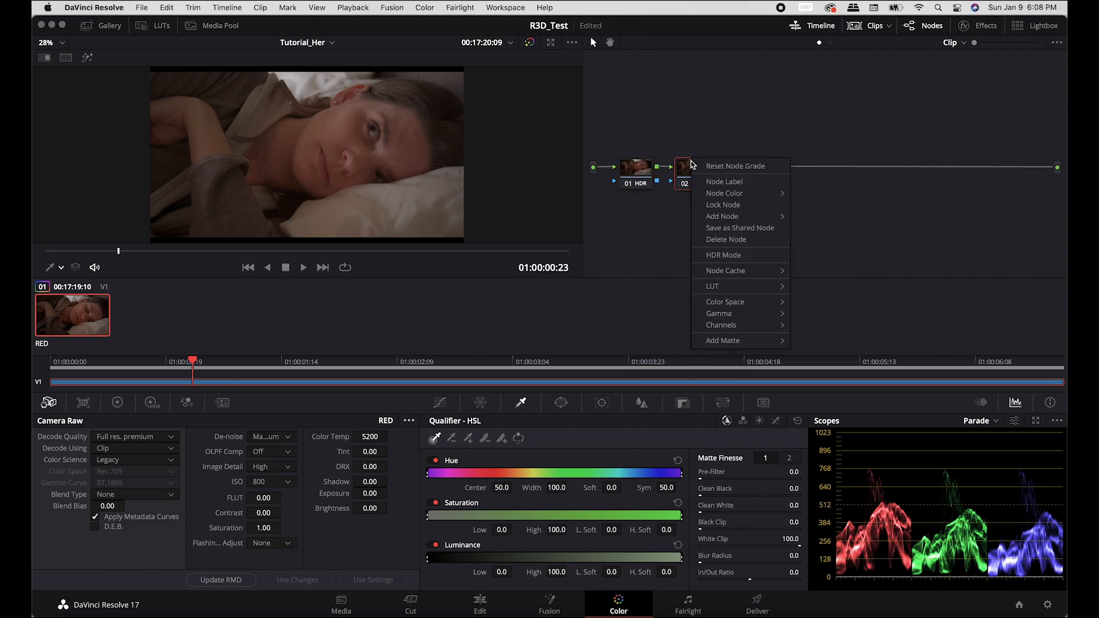
pyautogui.click(753, 263)
pyautogui.press('super+s')
pyautogui.press('super+s')
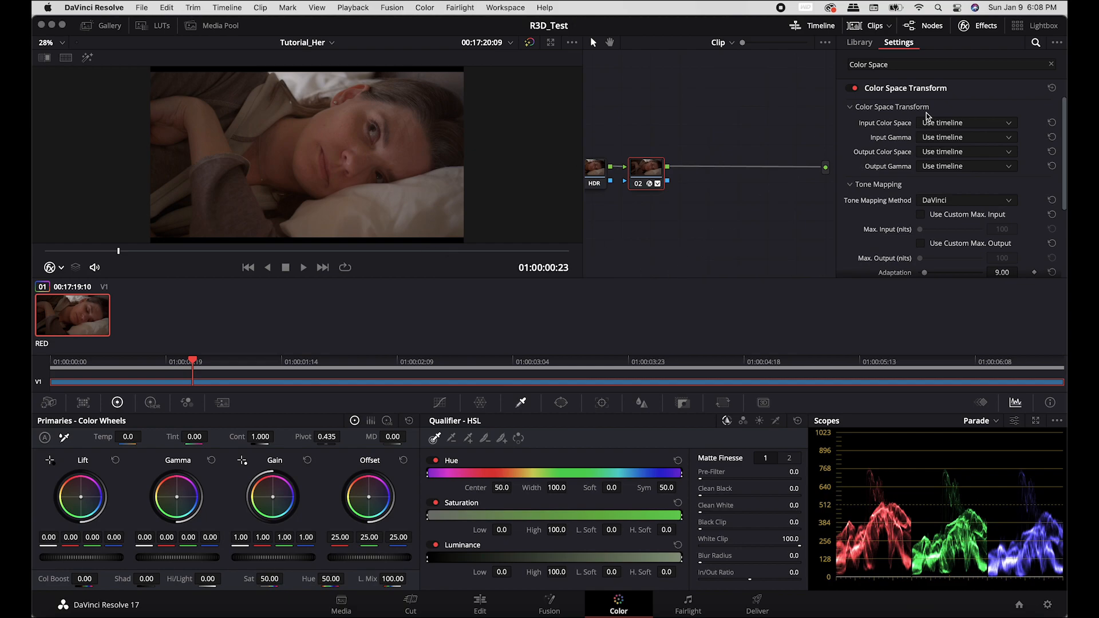
# Set node 02's Color Space Transform input color space to REDWideGamutRGB and its input gamma to RED Log3G10
pyautogui.click(942, 123)
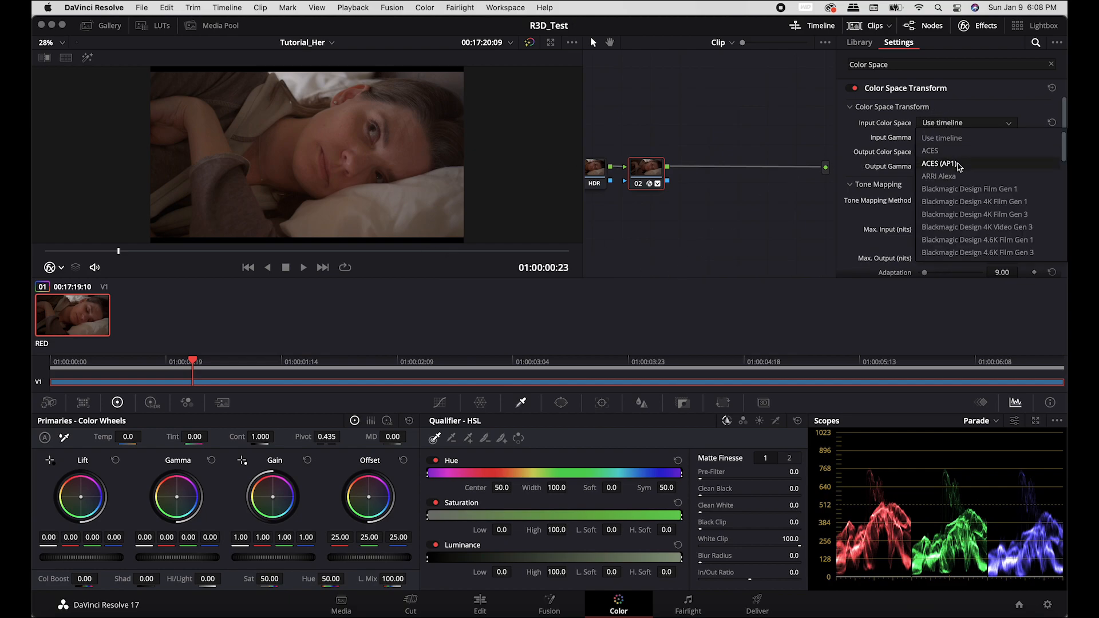
pyautogui.scroll(-10, 961, 177)
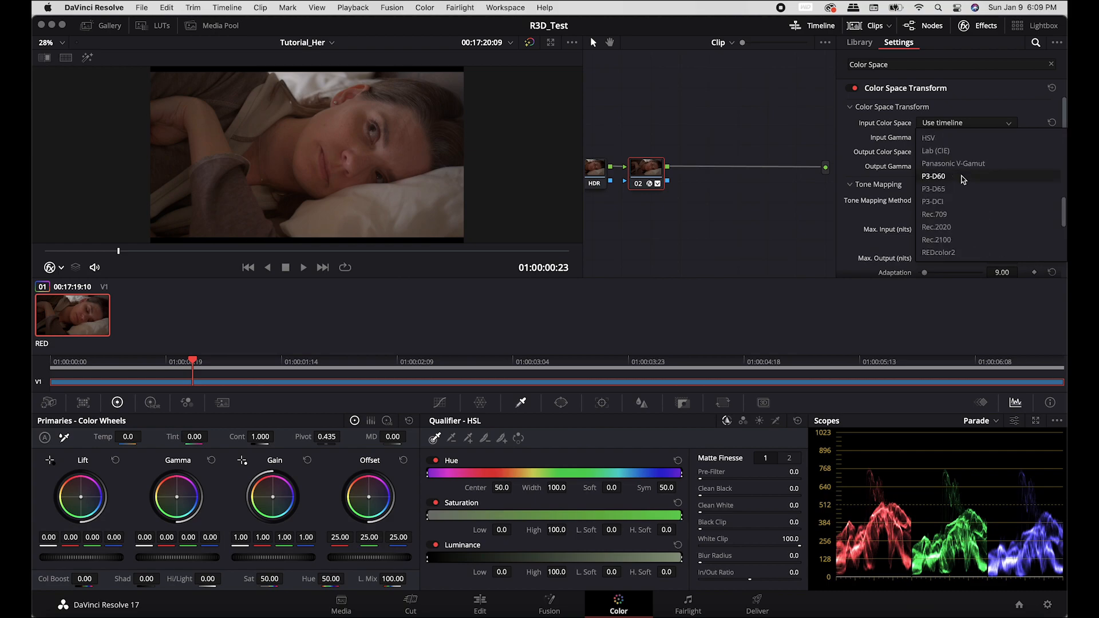
pyautogui.scroll(-2, 963, 182)
pyautogui.click(963, 182)
pyautogui.click(967, 139)
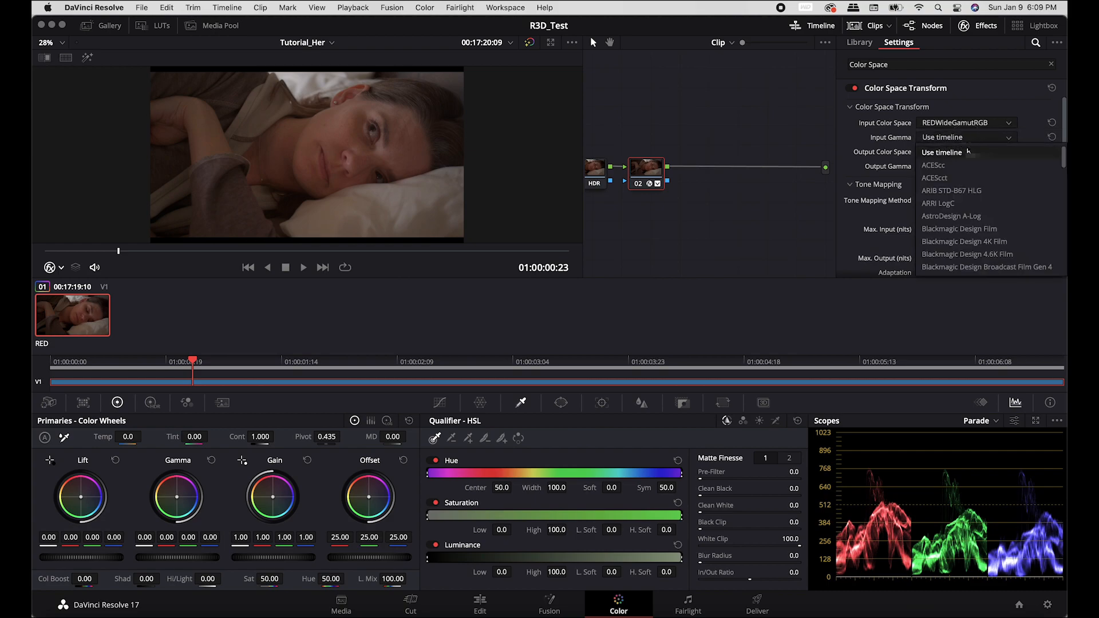
pyautogui.scroll(-5, 981, 189)
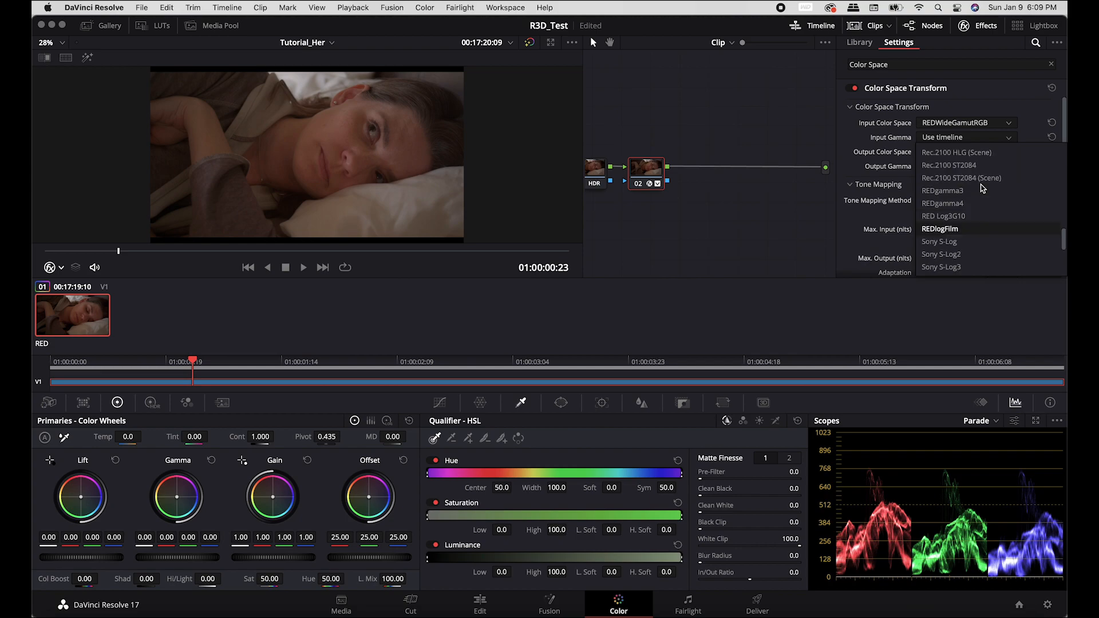
pyautogui.scroll(6, 982, 188)
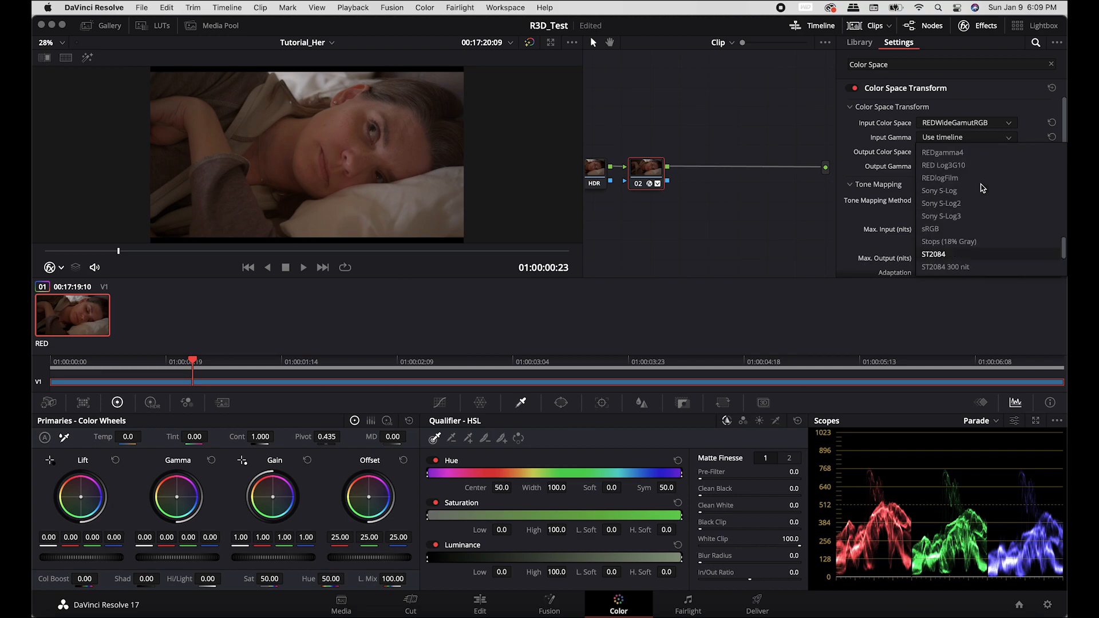
pyautogui.scroll(-8, 981, 186)
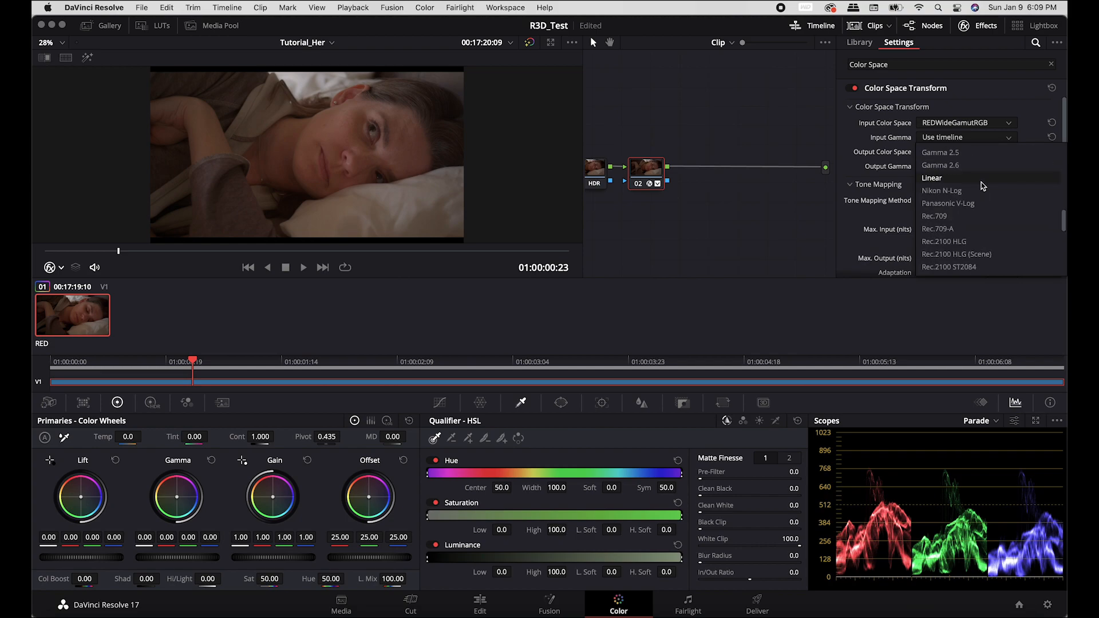
pyautogui.scroll(4, 1007, 228)
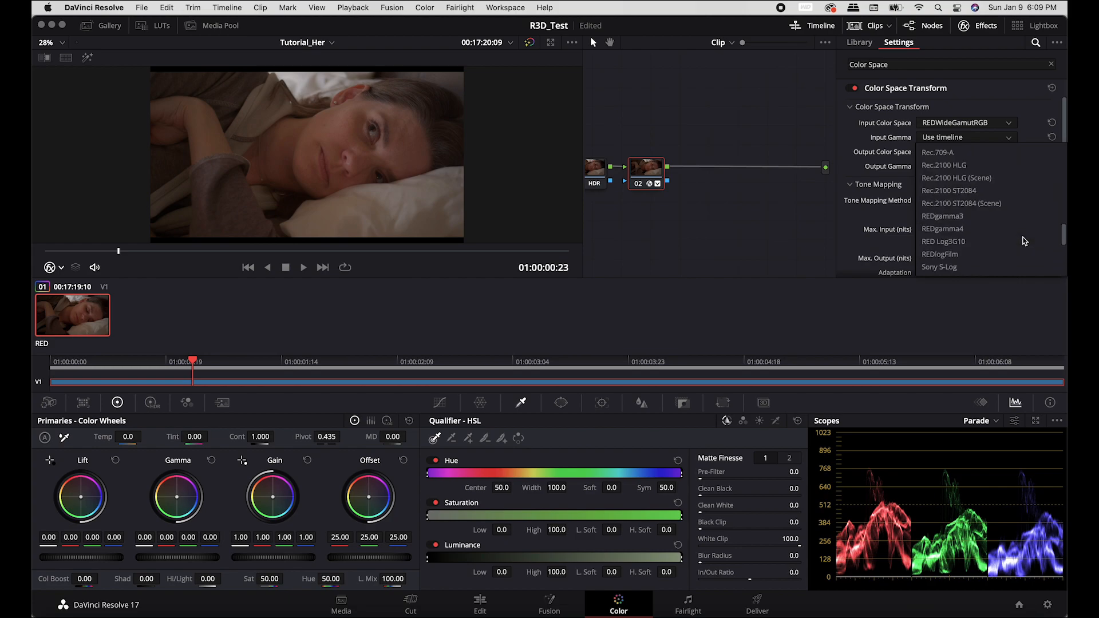
pyautogui.click(1014, 240)
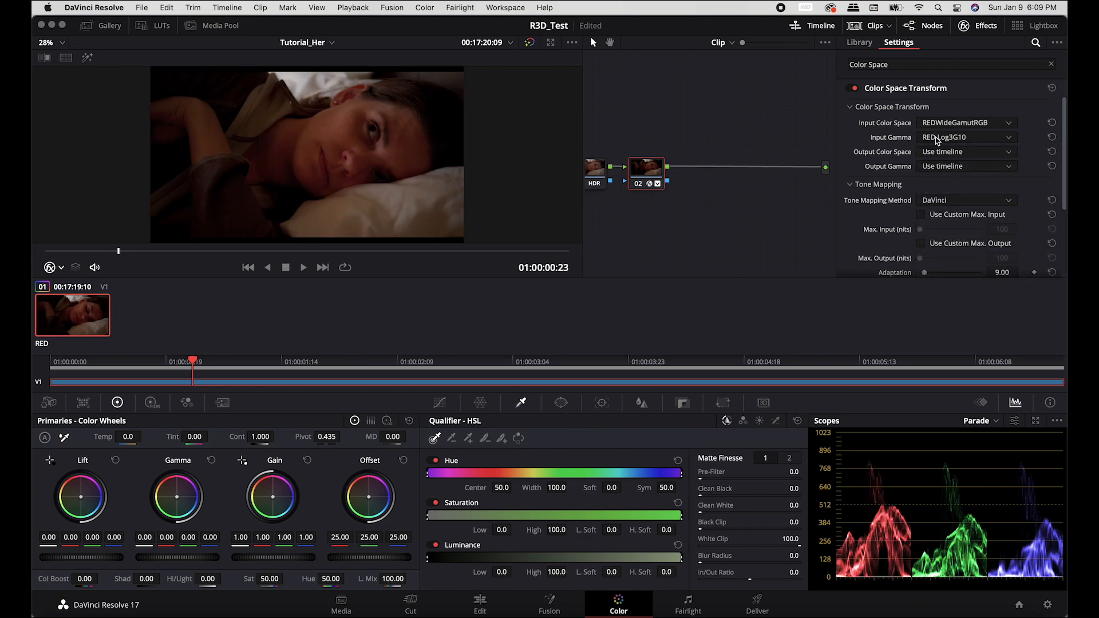
# Set the Color Space Transform's output color space to ARRI Alexa and its output gamma to ARRI LogC
pyautogui.click(947, 153)
pyautogui.click(930, 172)
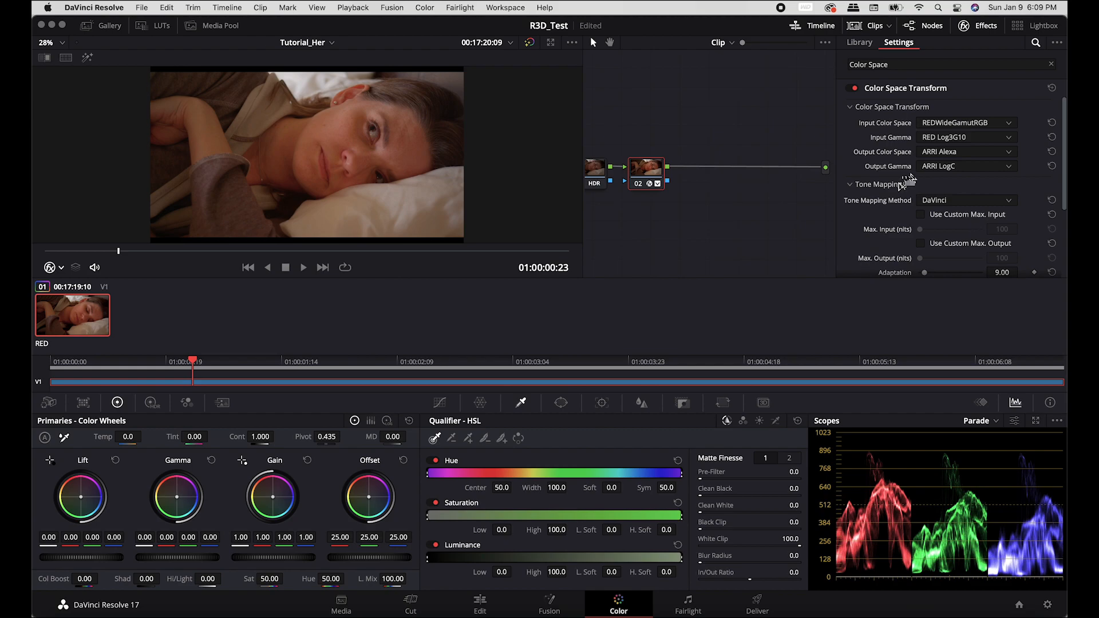
# Set the Color Space Transform's gamut mapping to Saturation Compression with a saturation knee of 0.95 and a saturation max of 0.65
pyautogui.scroll(-3, 930, 138)
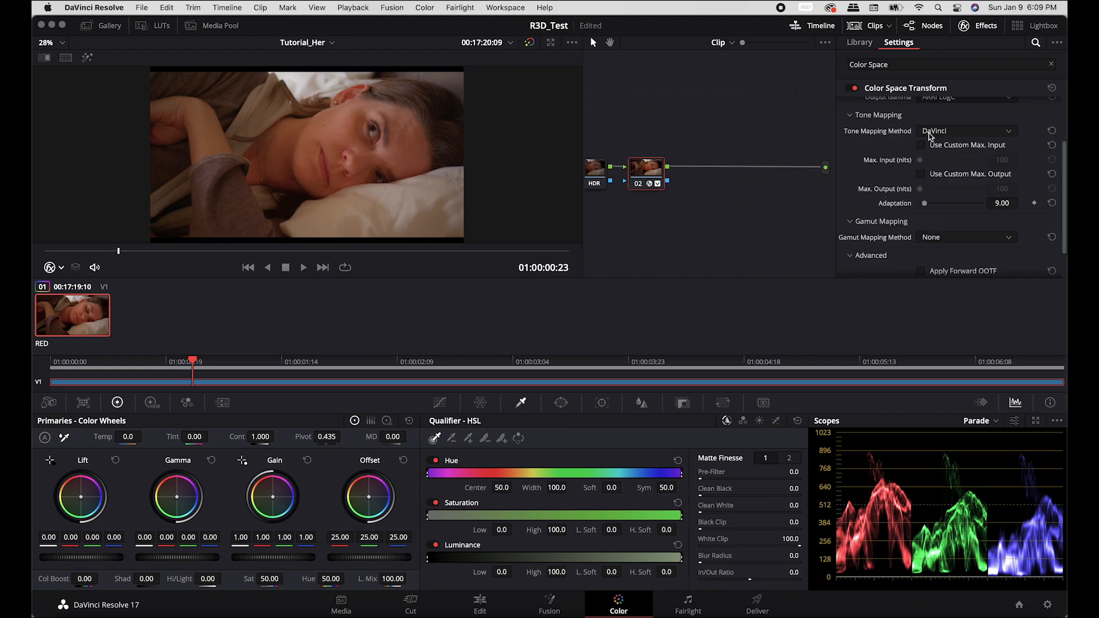
pyautogui.click(951, 238)
pyautogui.click(951, 264)
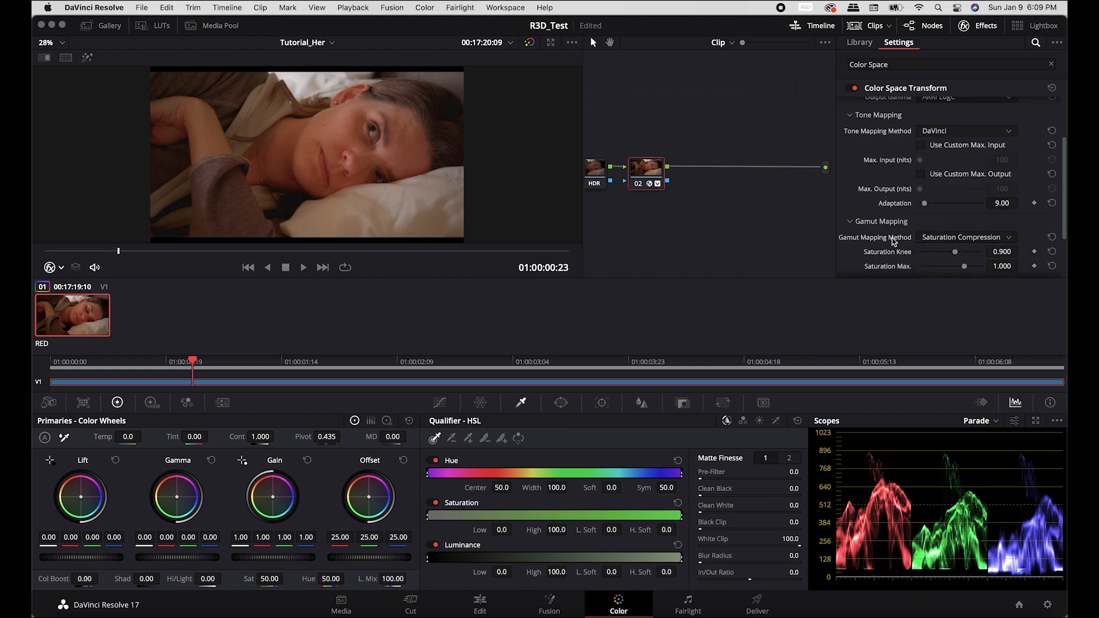
pyautogui.scroll(-3, 889, 239)
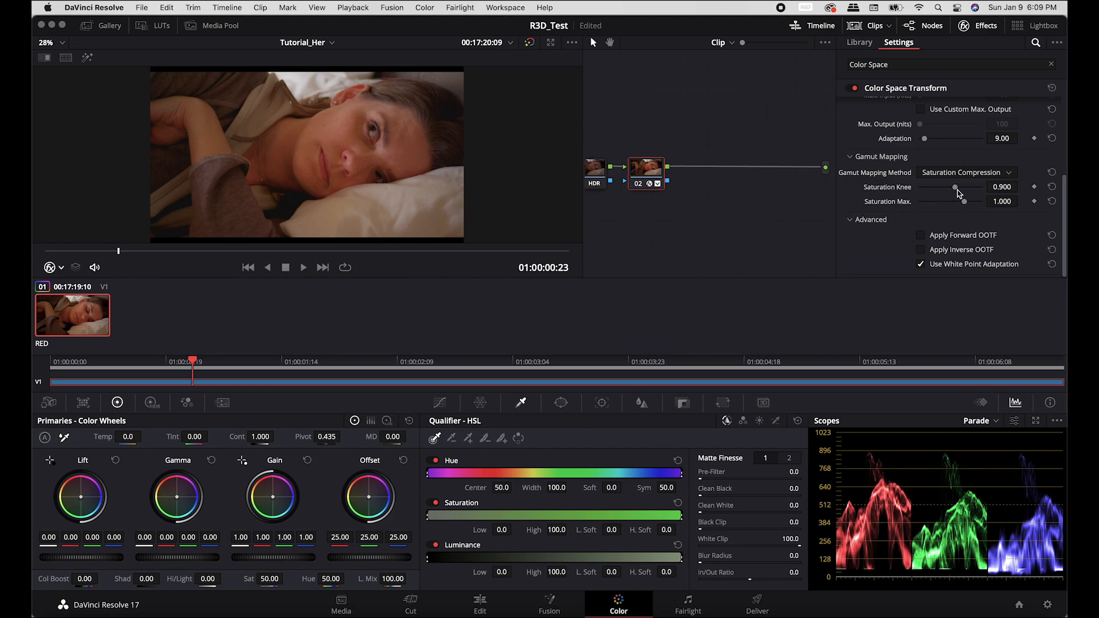
pyautogui.click(998, 187)
pyautogui.write('0.95')
pyautogui.press('Return')
pyautogui.click(1007, 203)
pyautogui.write('0.65')
pyautogui.press('Return')
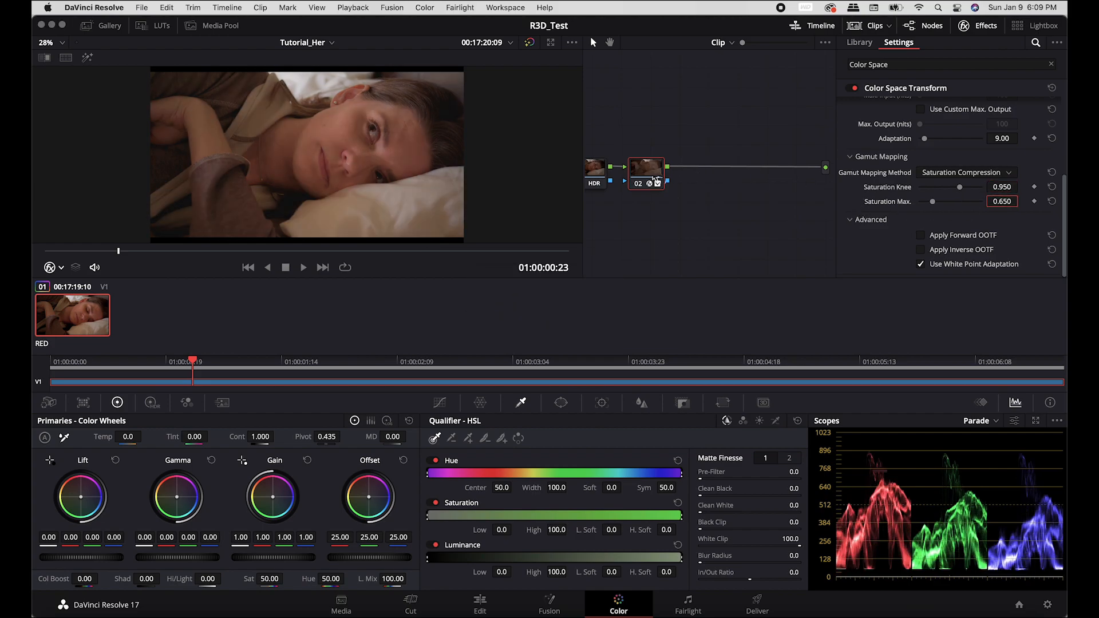
# Add serial node 03 after node 02 and set its midtone detail to -25, comparing the face with the node off
pyautogui.hotkey('alt', 's')
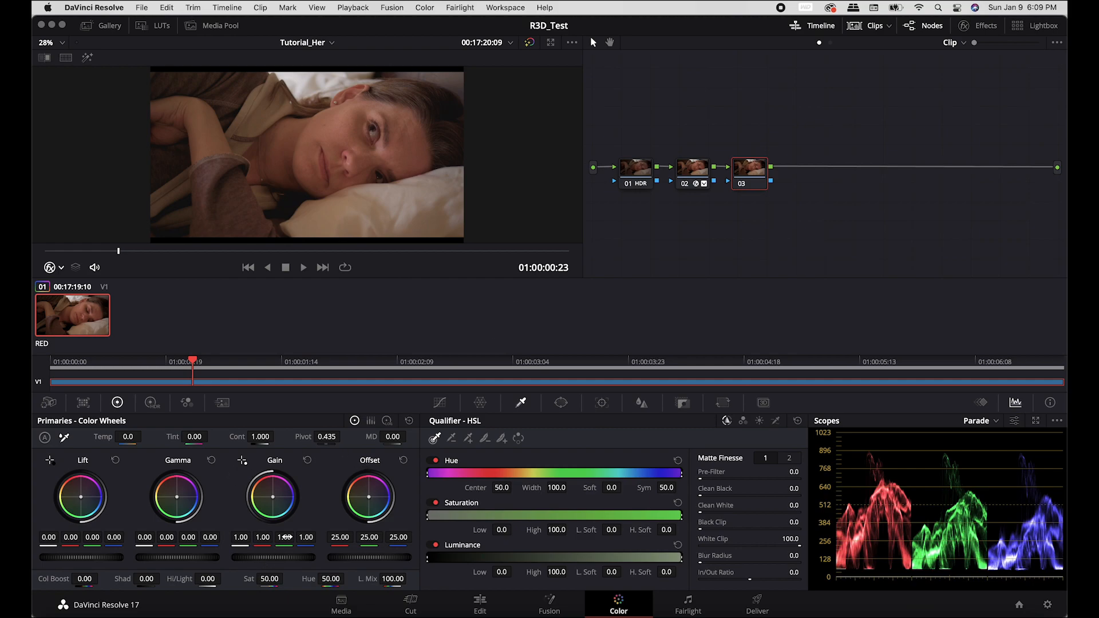
pyautogui.click(395, 437)
pyautogui.press('BackSpace')
pyautogui.press('BackSpace')
pyautogui.press('BackSpace')
pyautogui.press('BackSpace')
pyautogui.write('-25')
pyautogui.press('Return')
pyautogui.scroll(5, 412, 164)
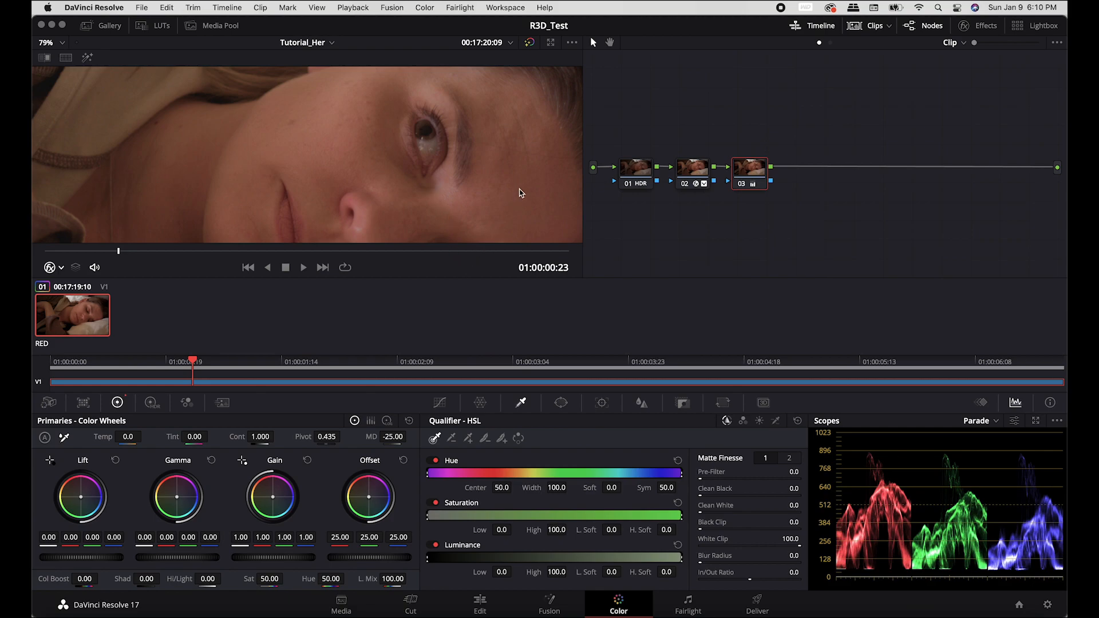
pyautogui.press('super+d')
pyautogui.scroll(2, 419, 161)
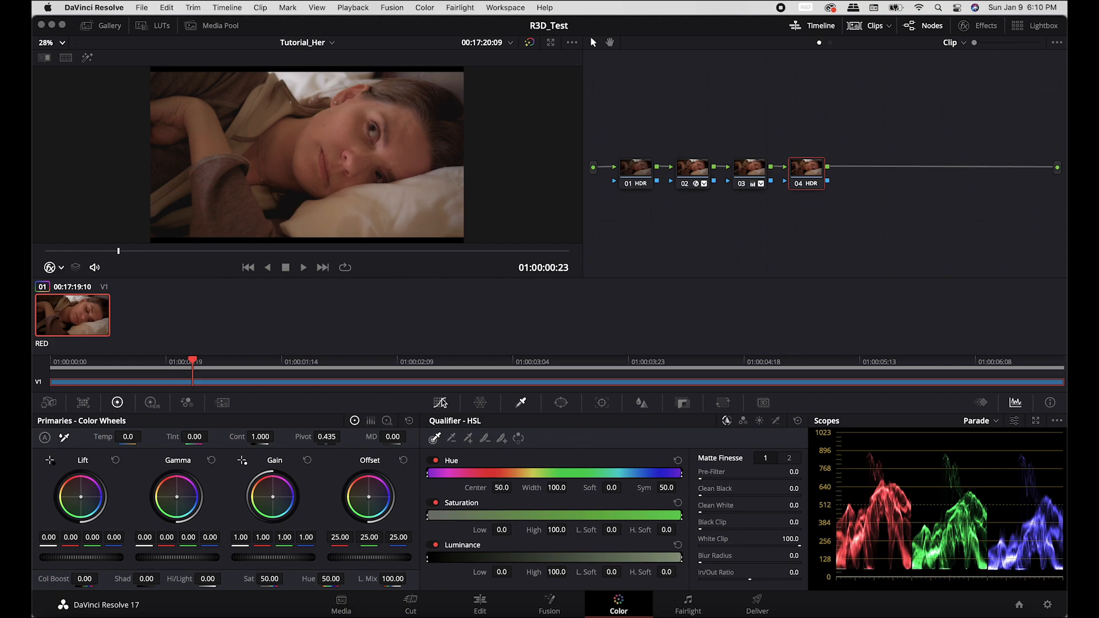
# Bring up the Sat Vs Lum curve for node 04 and set the viewer's on-screen mode to Qualifier
pyautogui.click(439, 402)
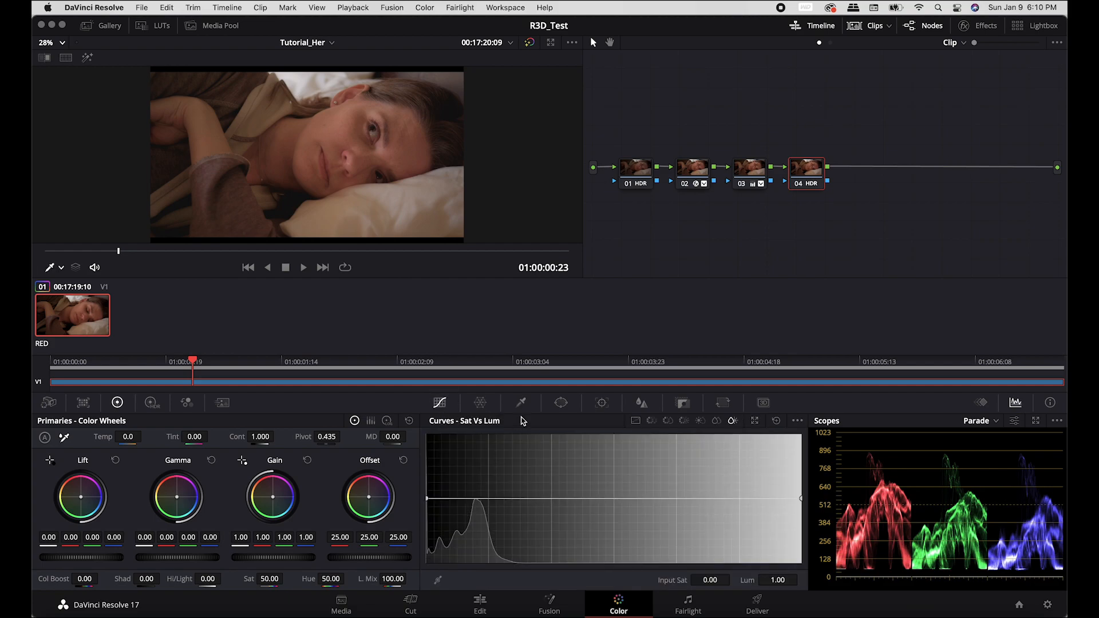
pyautogui.click(635, 421)
pyautogui.click(650, 422)
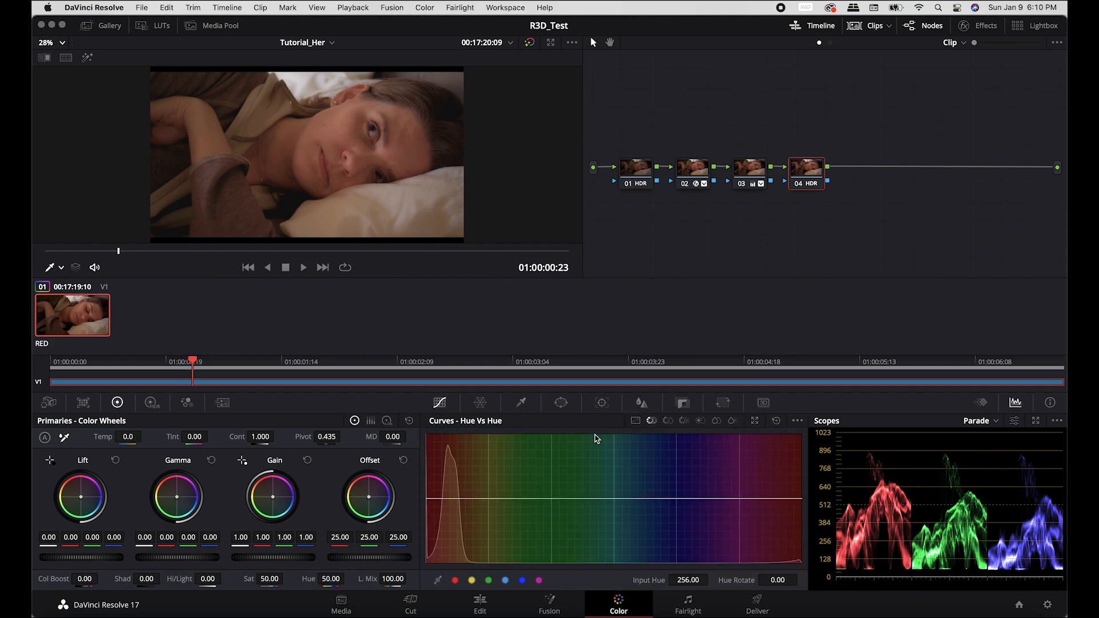
pyautogui.click(737, 423)
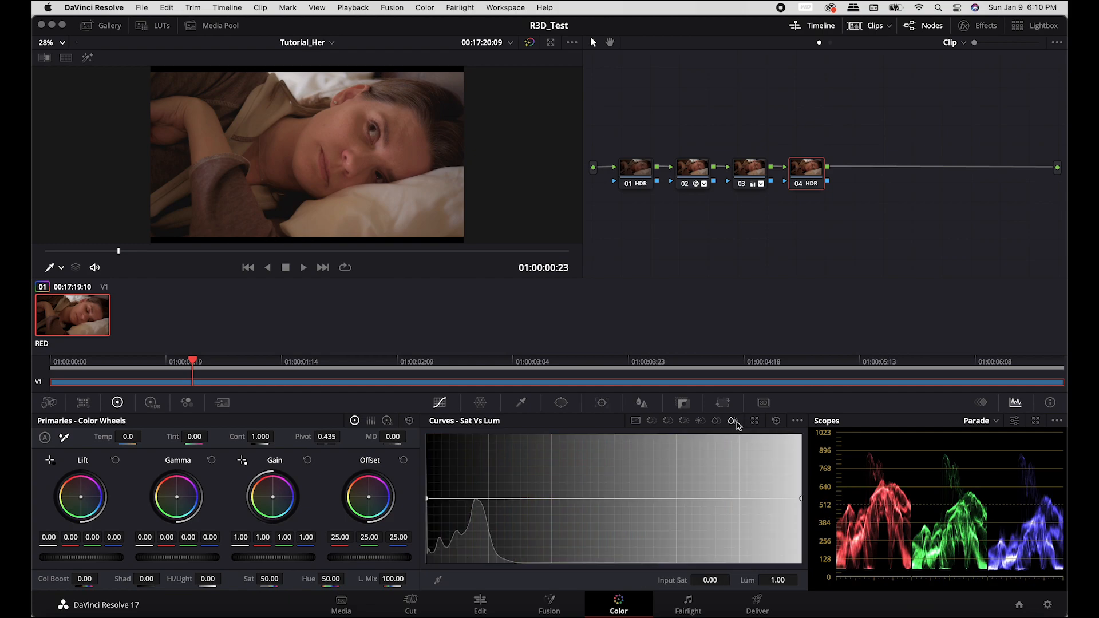
pyautogui.scroll(4, 421, 160)
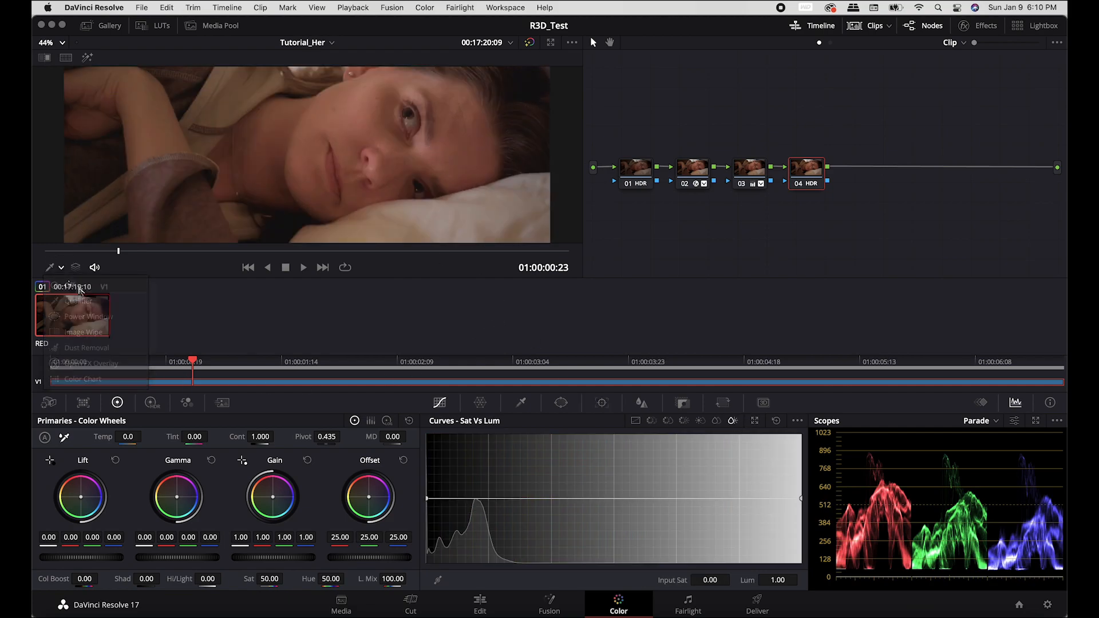
pyautogui.click(64, 280)
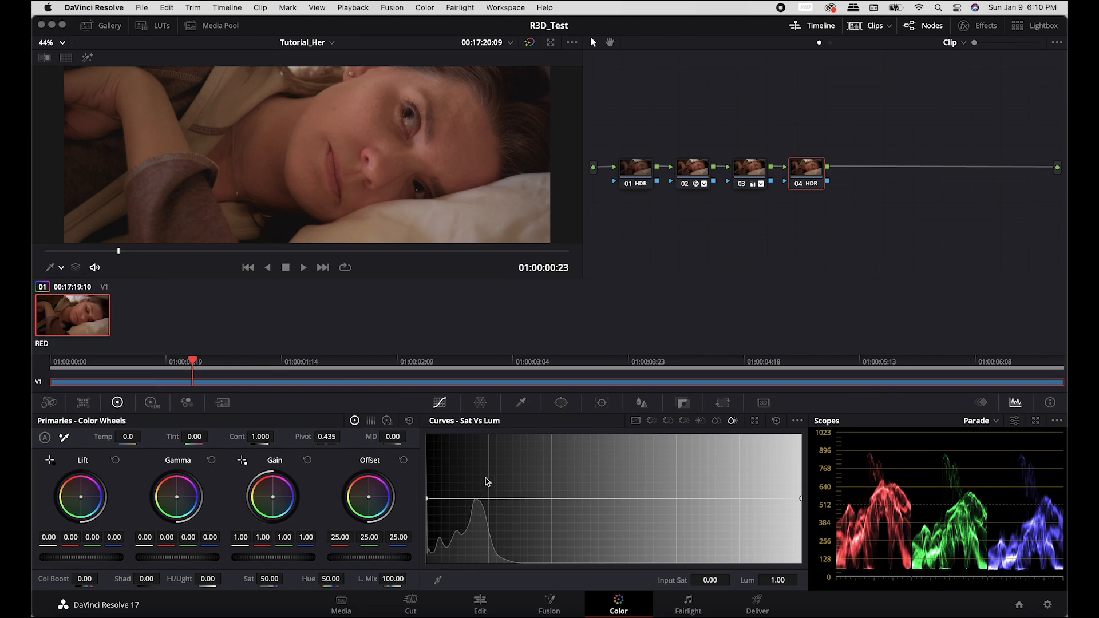
# Add three control points along the low-saturation part of the Sat Vs Lum curve and lower its zero-saturation end to about 0.37 luminance
pyautogui.click(475, 499)
pyautogui.click(444, 498)
pyautogui.click(522, 499)
pyautogui.click(475, 500)
pyautogui.moveTo(427, 498); pyautogui.dragTo(422, 545)
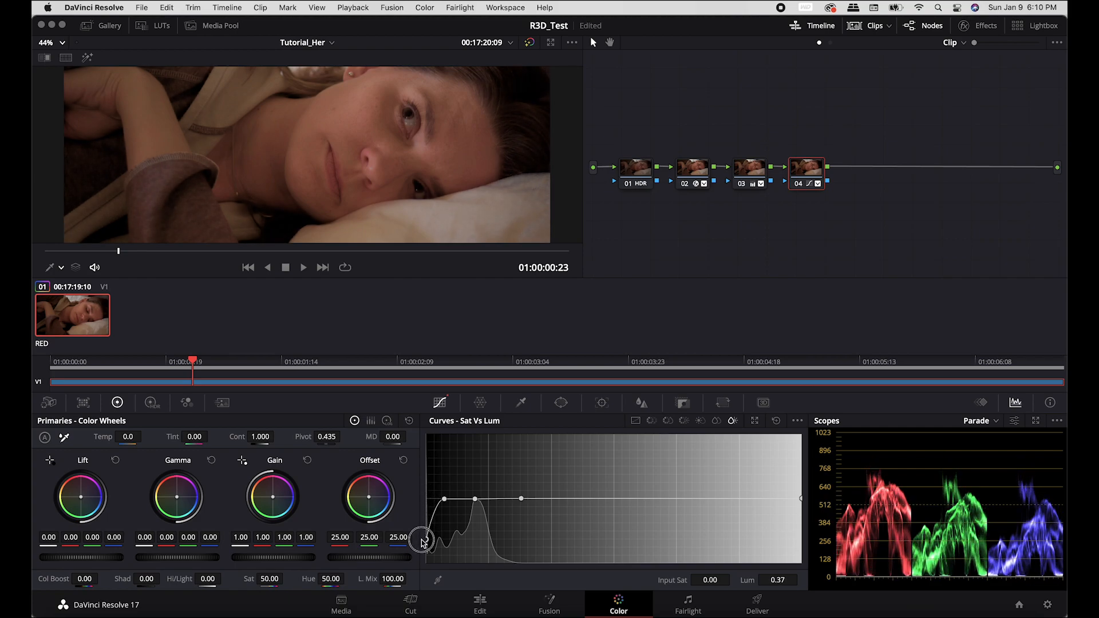
pyautogui.click(46, 43)
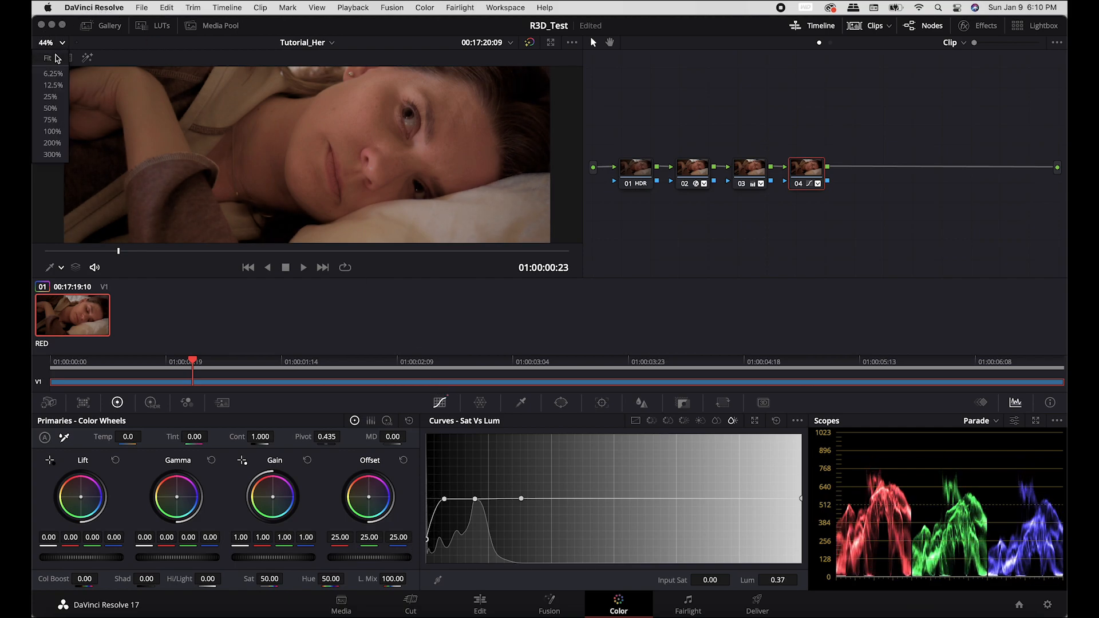
pyautogui.click(56, 59)
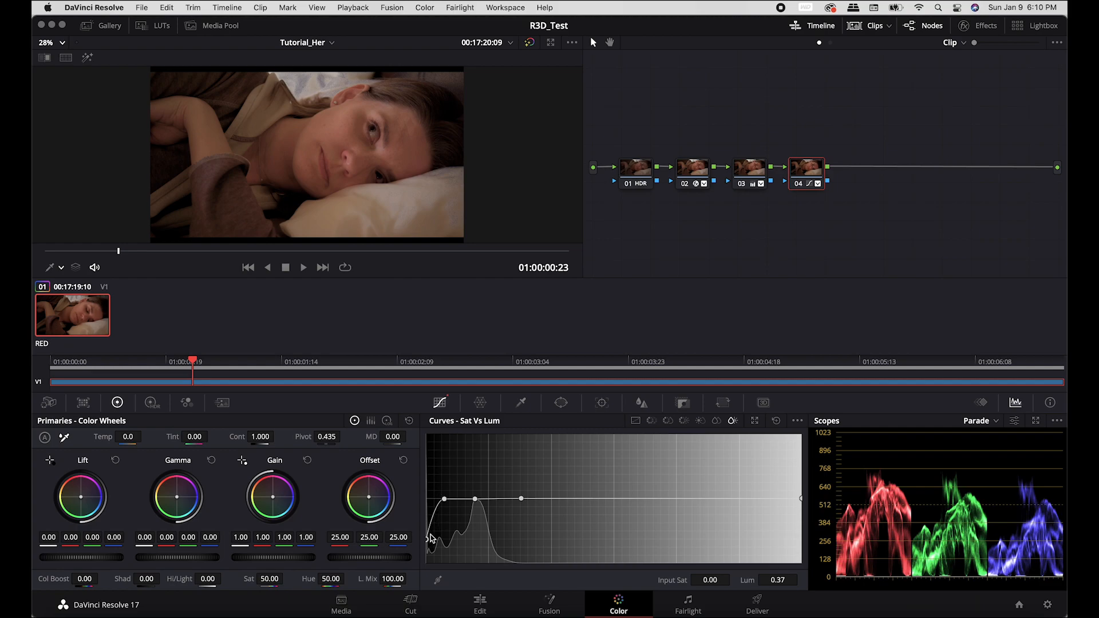
# Refine the Sat Vs Lum curve: zero-saturation end at about 0.63 luminance, outer point at 0.25 saturation, and the middle point raised
pyautogui.click(445, 501)
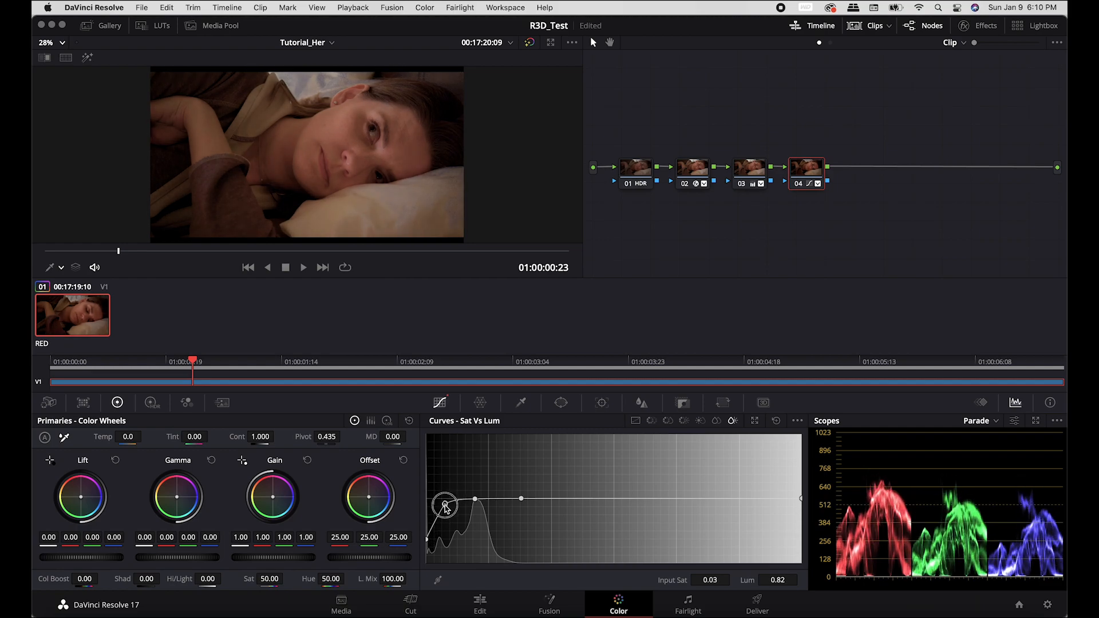
pyautogui.moveTo(446, 510); pyautogui.dragTo(445, 501)
pyautogui.moveTo(429, 545); pyautogui.dragTo(428, 525)
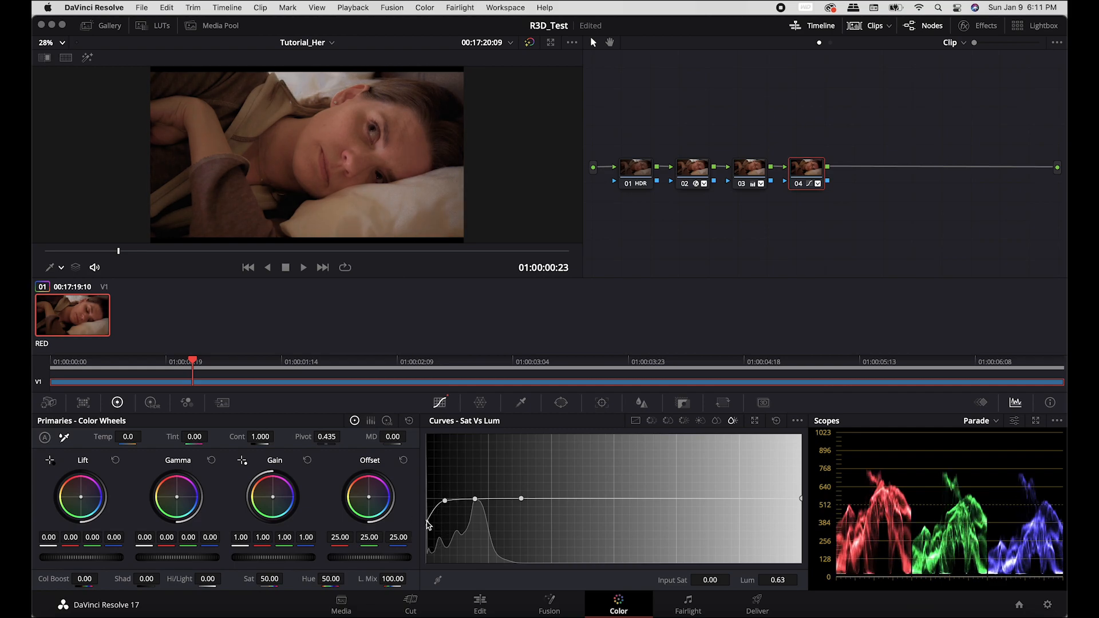
pyautogui.moveTo(475, 499); pyautogui.dragTo(615, 501)
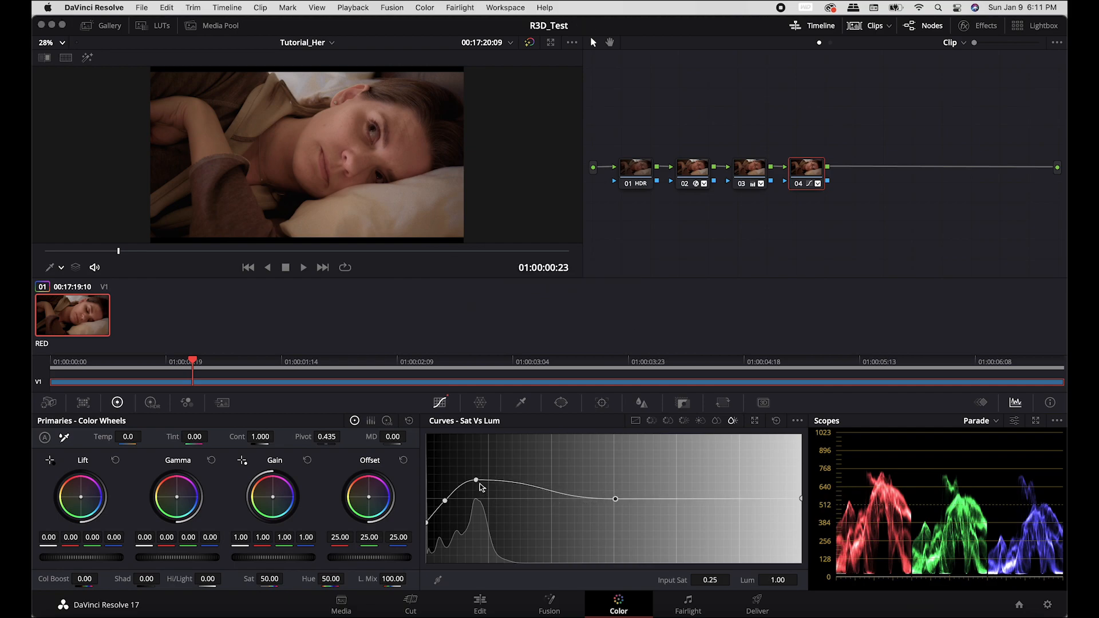
pyautogui.moveTo(480, 486)
pyautogui.mouseDown()
pyautogui.moveTo(483, 456)
pyautogui.moveTo(471, 497)
pyautogui.moveTo(473, 473)
pyautogui.mouseUp()
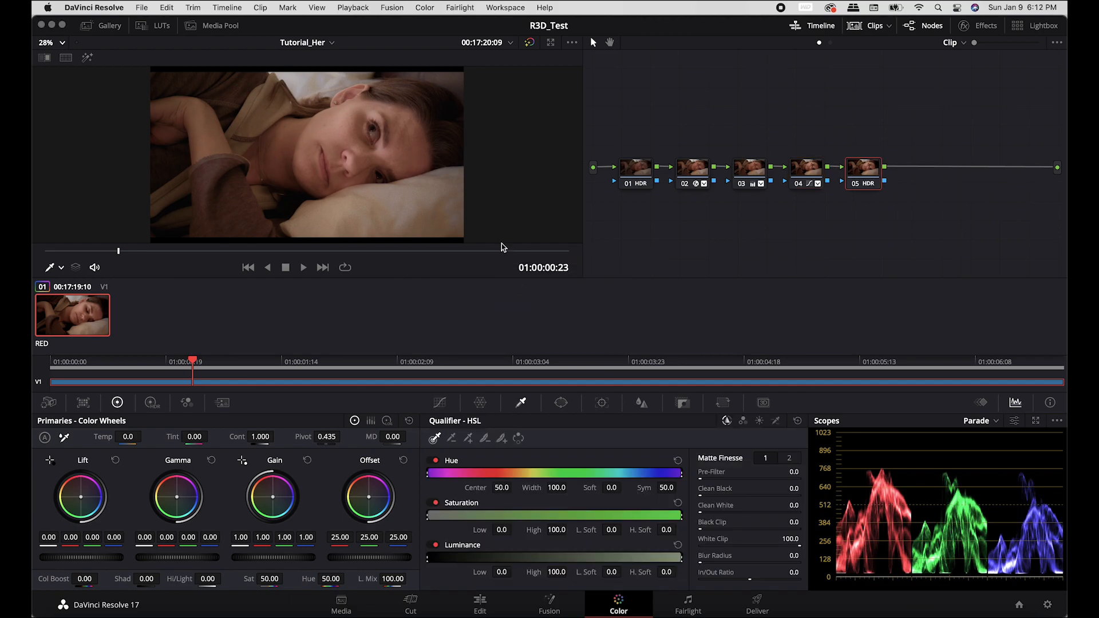
# On node 05, switch the qualifier to luminance only, sample the bright skin on the woman's face, and highlight the selection
pyautogui.scroll(2, 367, 138)
pyautogui.scroll(1, 431, 158)
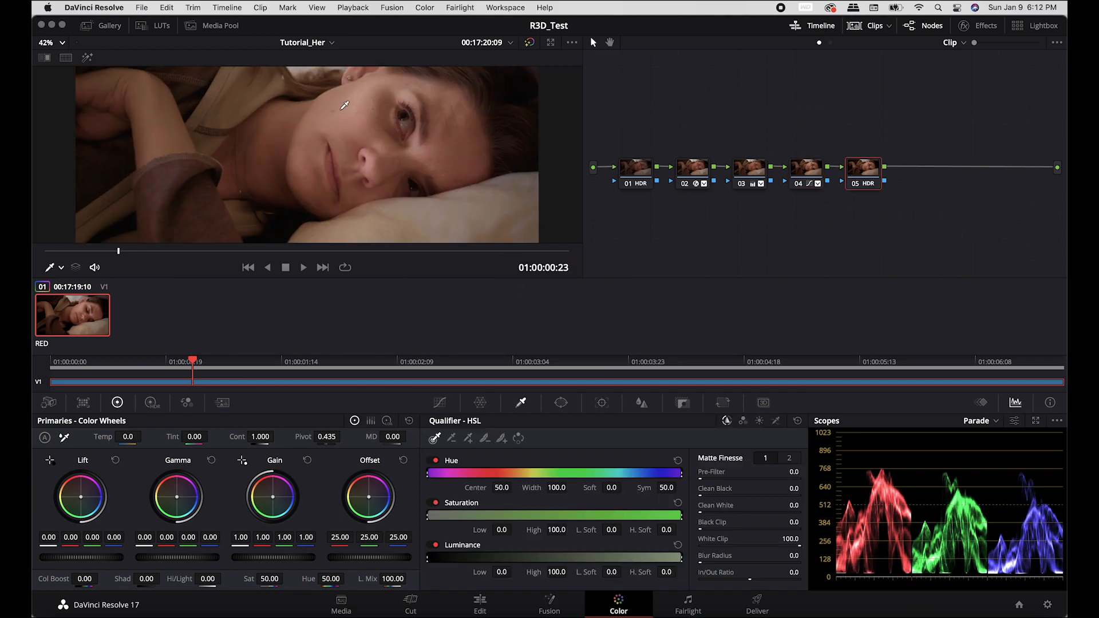
pyautogui.click(50, 42)
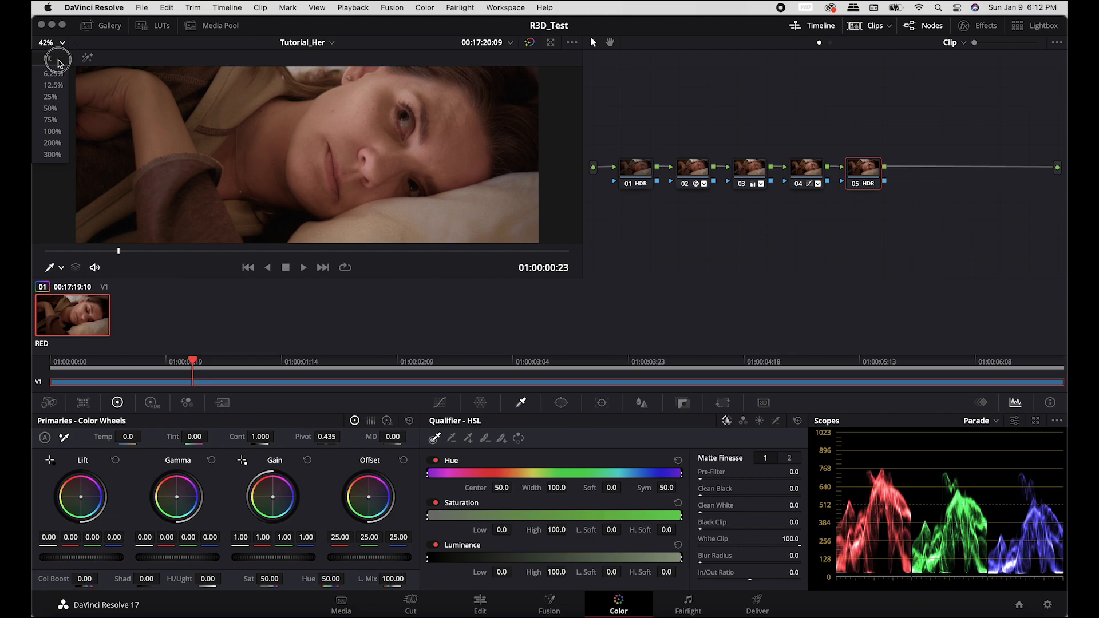
pyautogui.click(49, 55)
pyautogui.click(759, 422)
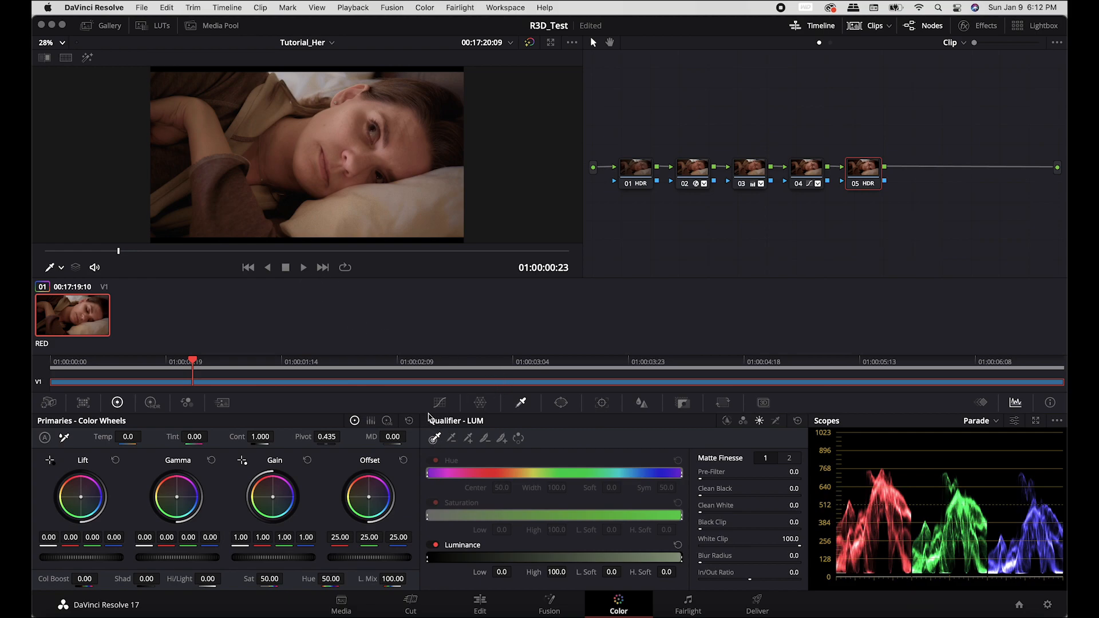
pyautogui.click(343, 117)
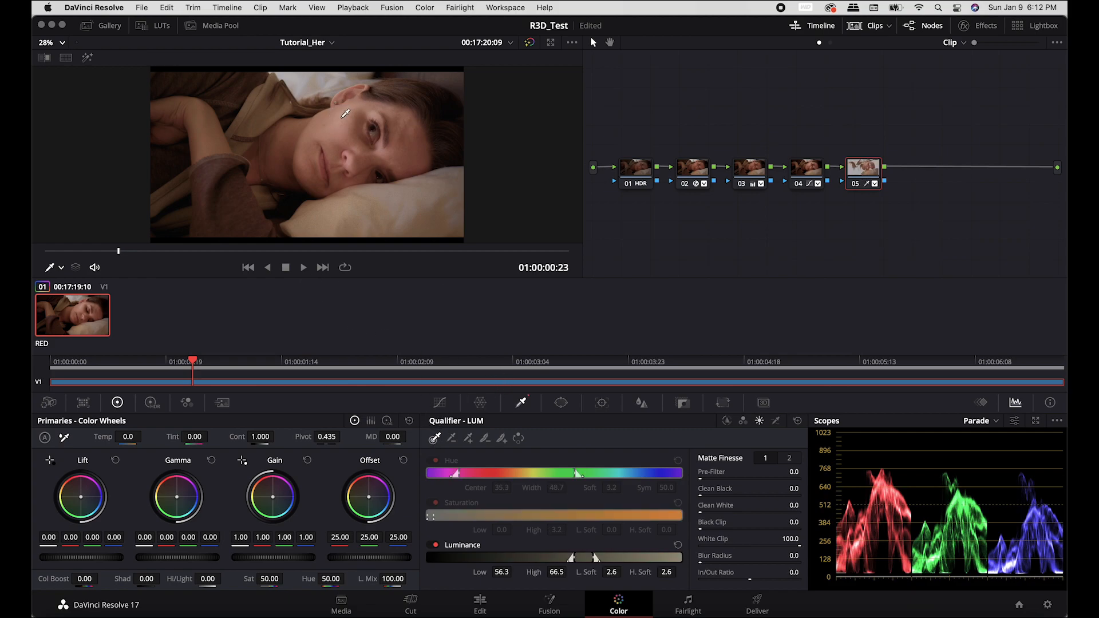
pyautogui.click(91, 57)
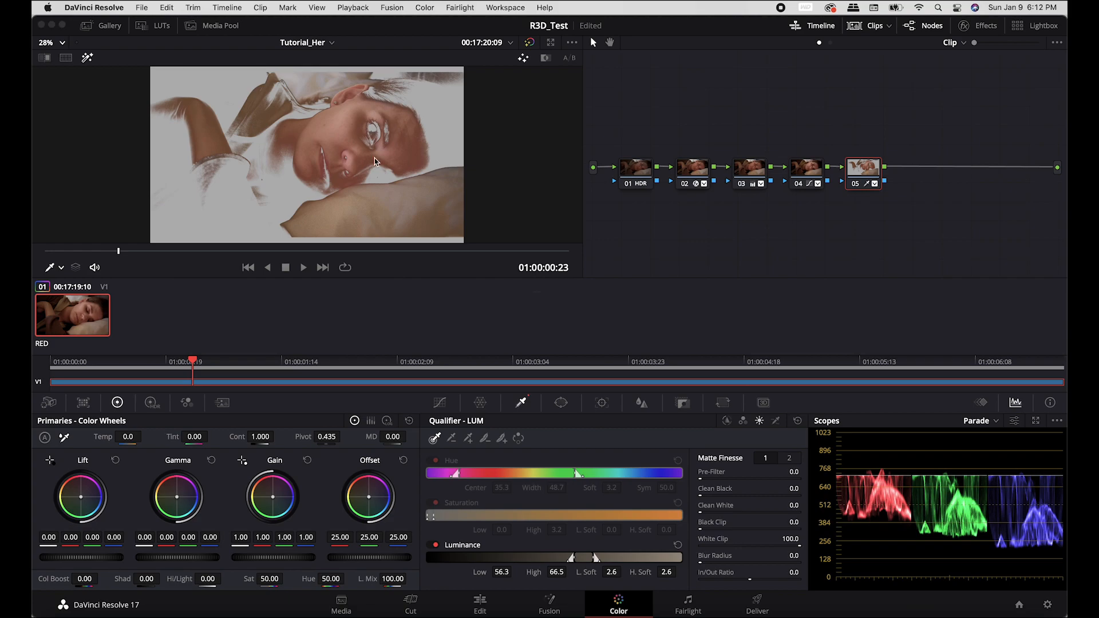
# Set the qualifier's pre-filter to 0.9, add a feathered sample beside the forehead, and subtract a sample from the skin near the chin
pyautogui.moveTo(771, 471); pyautogui.dragTo(792, 471)
pyautogui.click(501, 437)
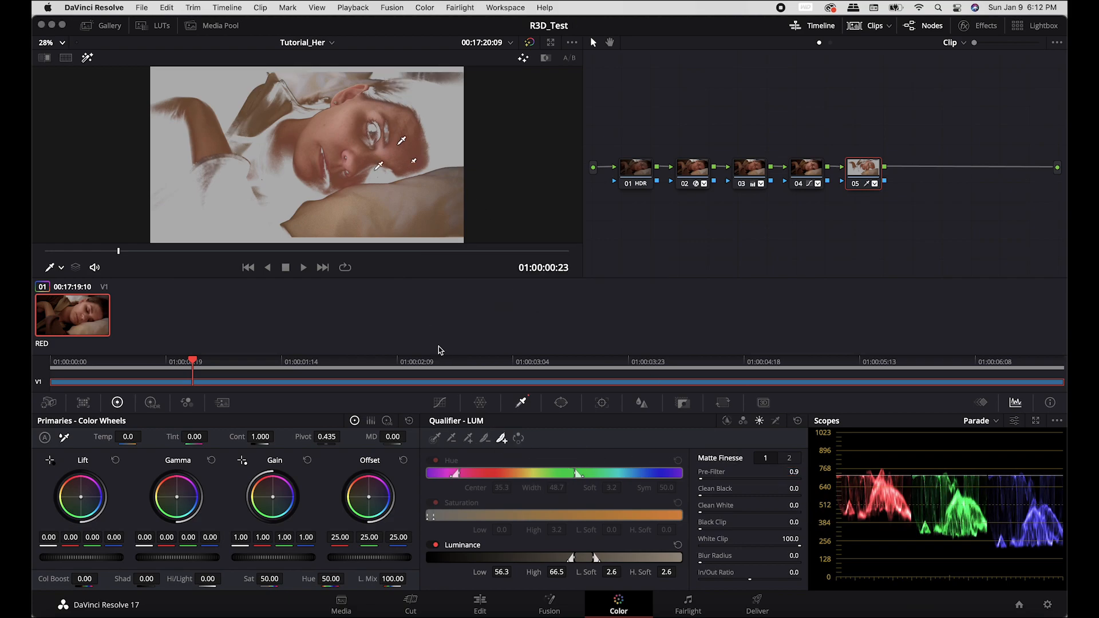
pyautogui.click(438, 150)
pyautogui.press('super+s')
pyautogui.click(451, 438)
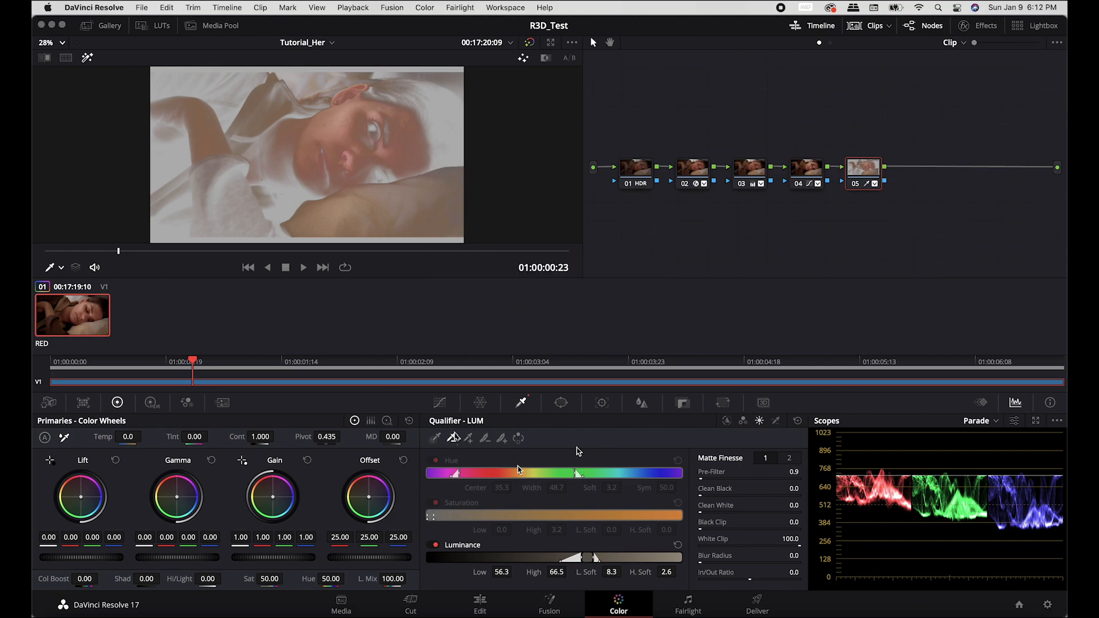
pyautogui.click(305, 206)
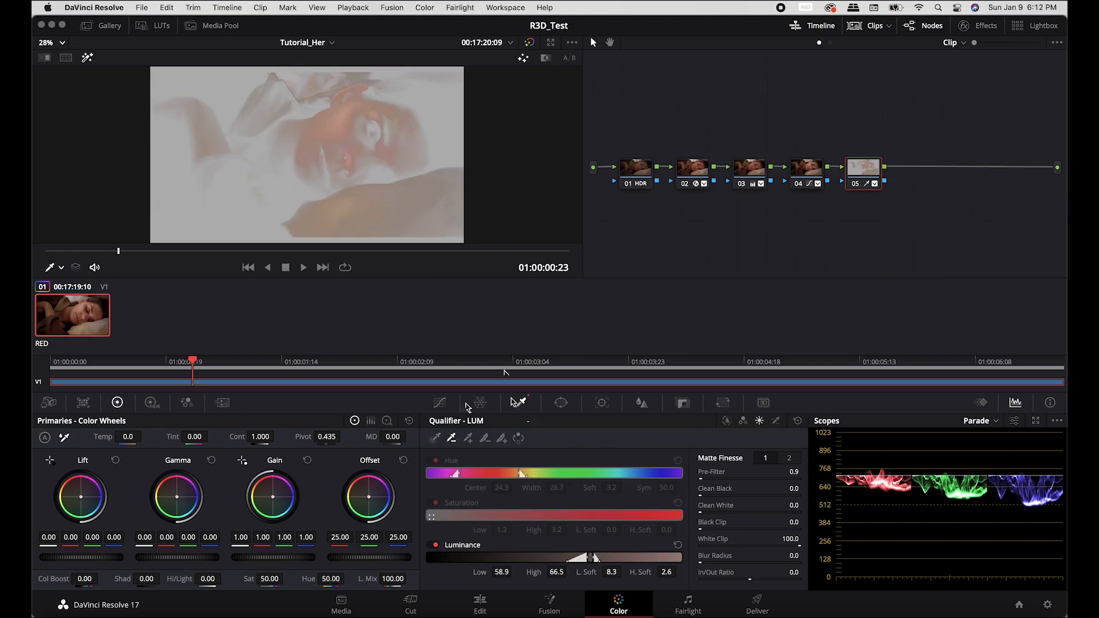
# Set the qualifier's luminance range to low 58.5, high 71.8, low soft 8.6 and high soft 18.4, and turn off the highlight
pyautogui.moveTo(501, 572); pyautogui.dragTo(641, 574)
pyautogui.moveTo(557, 571); pyautogui.dragTo(526, 572)
pyautogui.moveTo(664, 572); pyautogui.dragTo(784, 573)
pyautogui.moveTo(610, 572); pyautogui.dragTo(556, 573)
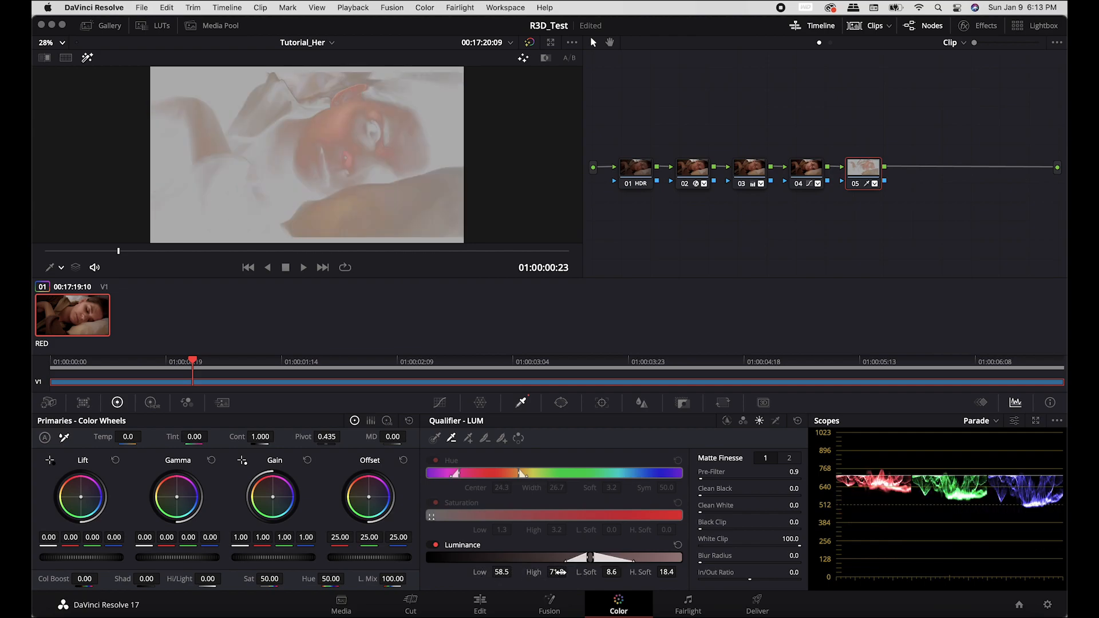
pyautogui.click(86, 58)
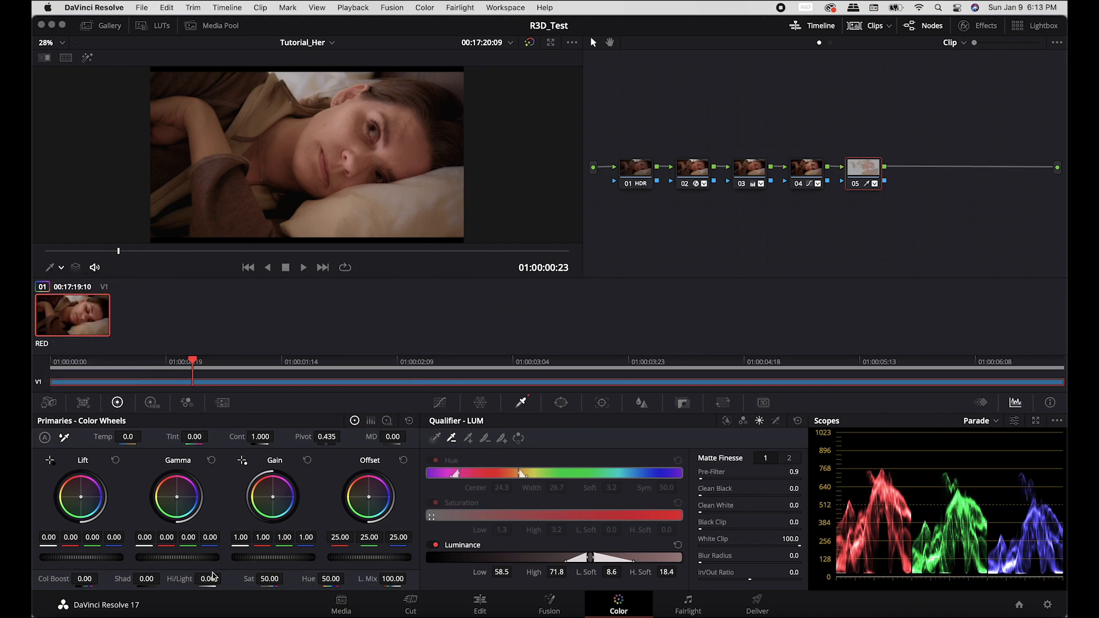
# Set node 05's highlights to -45 and compare the image repeatedly with the node on and off
pyautogui.write('-45')
pyautogui.press('Return')
pyautogui.press('super+d')
pyautogui.press('super+d')
pyautogui.press('super+d')
pyautogui.press('super+d')
pyautogui.press('super+d')
pyautogui.press('super+d')
pyautogui.press('super+d')
pyautogui.press('super+d')
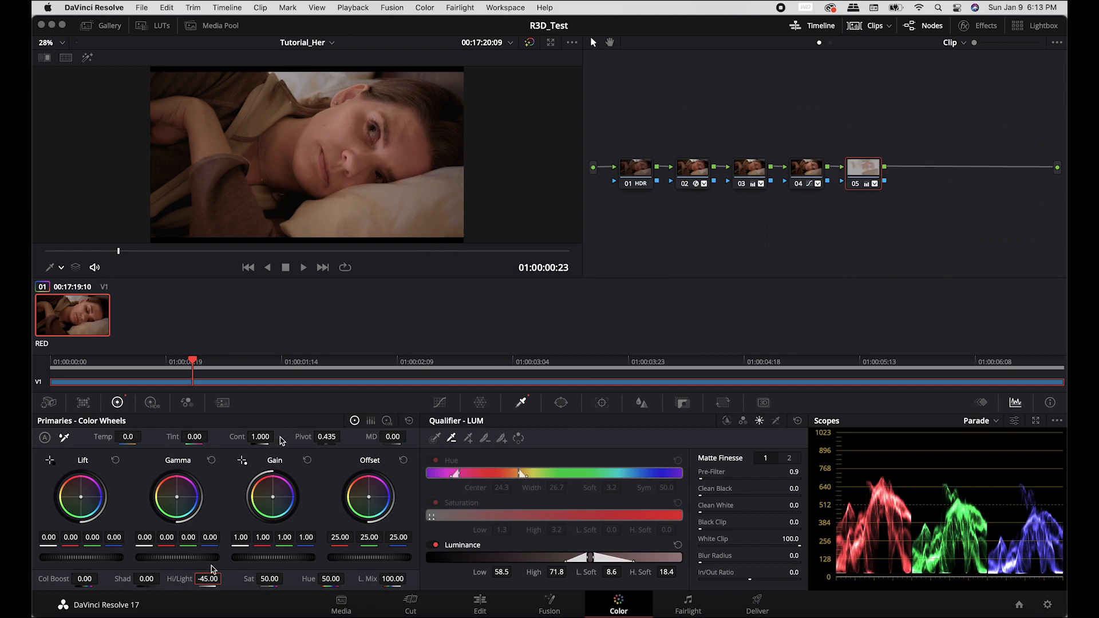
# Set node 05's temperature to 85 and tint to -5, comparing the image with the node on and off
pyautogui.click(135, 435)
pyautogui.write('50')
pyautogui.press('Return')
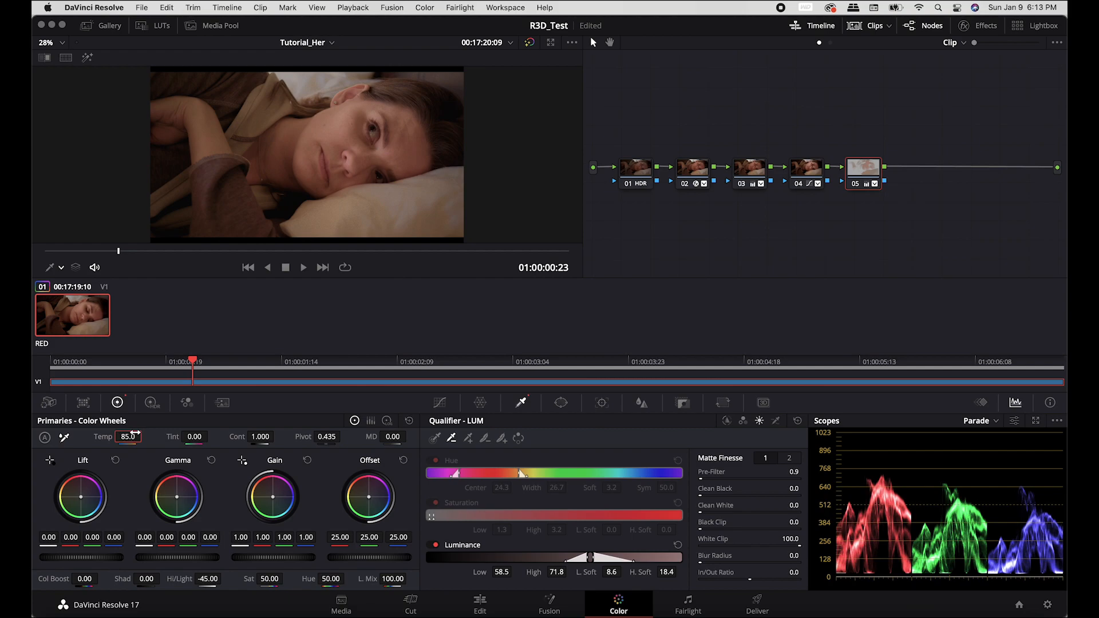
pyautogui.press('super+d')
pyautogui.press('super+d')
pyautogui.press('BackSpace')
pyautogui.write('-5')
pyautogui.press('Return')
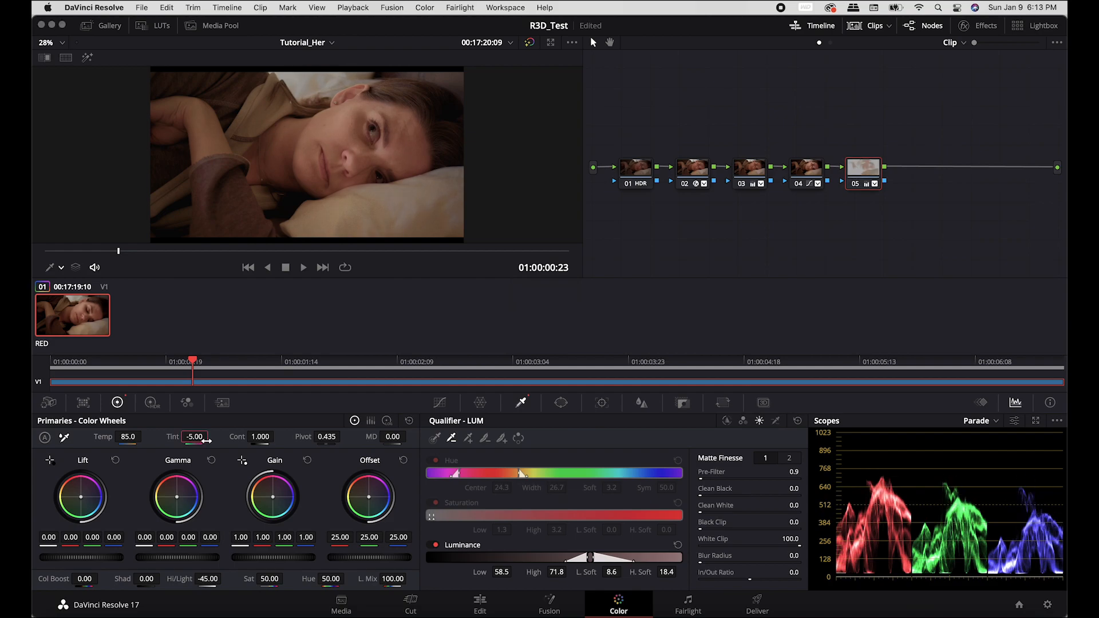
# Find the Glow effect in the effects library and apply it to node 06 after node 05
pyautogui.click(979, 27)
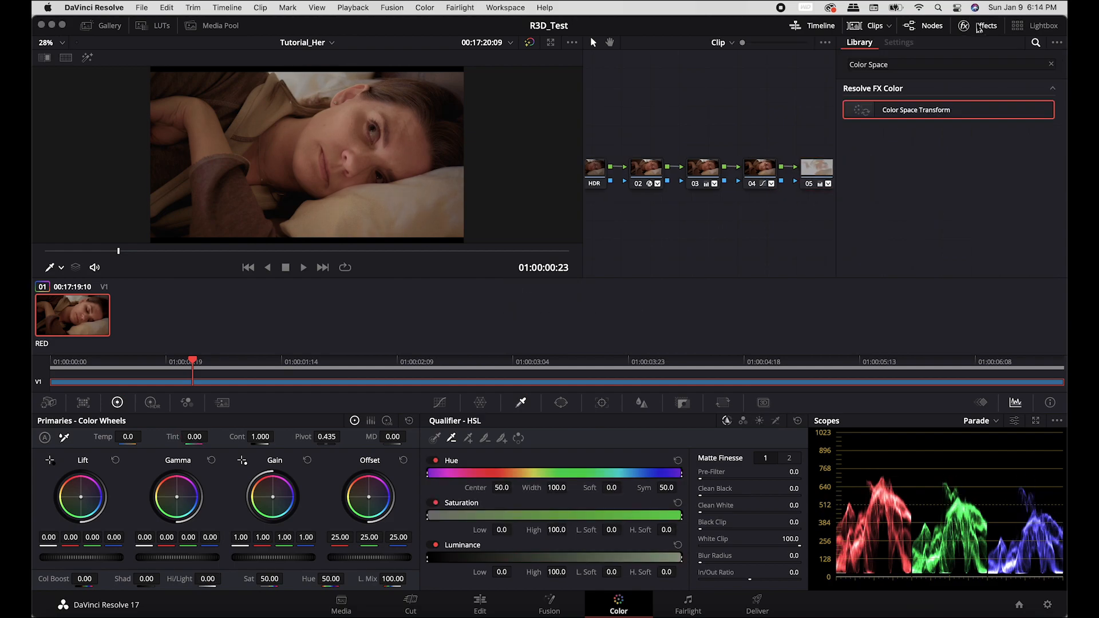
pyautogui.tripleClick(922, 62)
pyautogui.write('Glow')
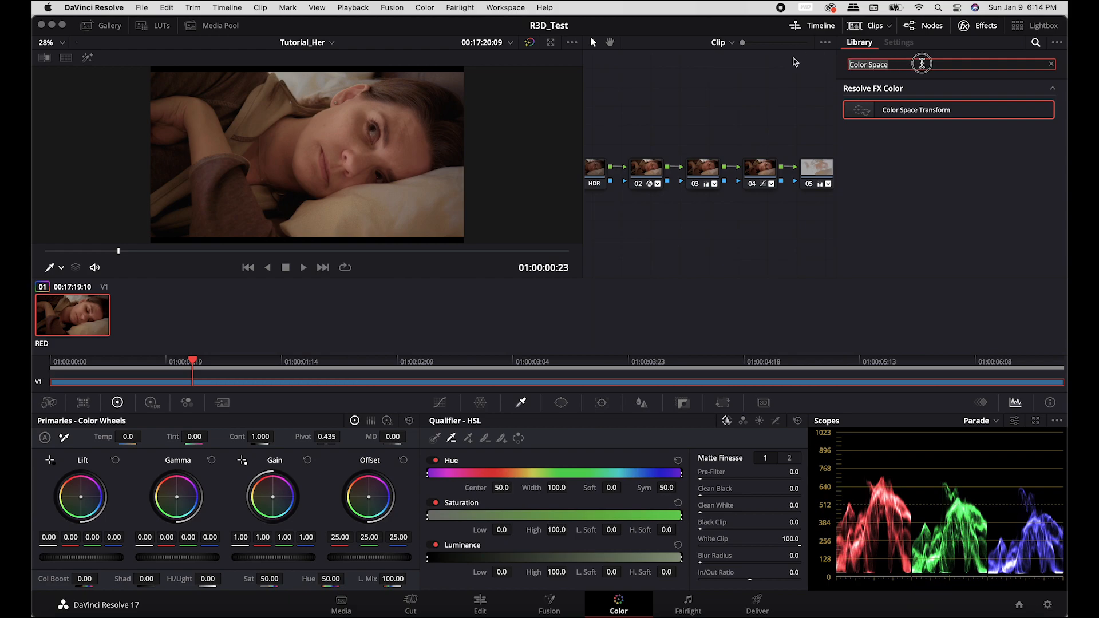
pyautogui.doubleClick(903, 109)
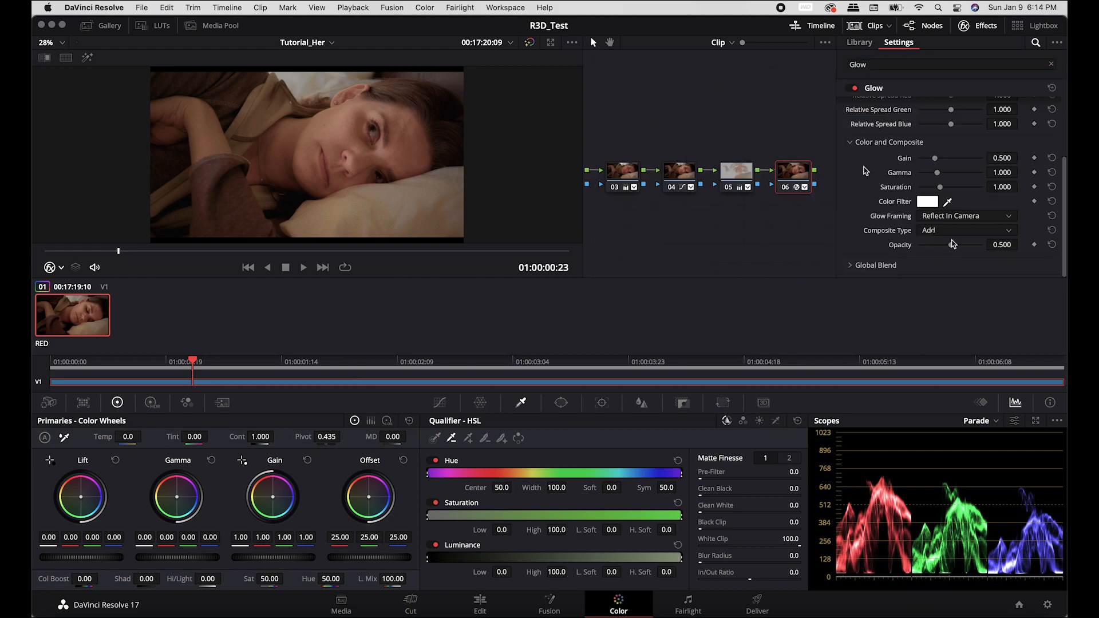
# Set the Glow effect's composite type to Softlight
pyautogui.click(966, 230)
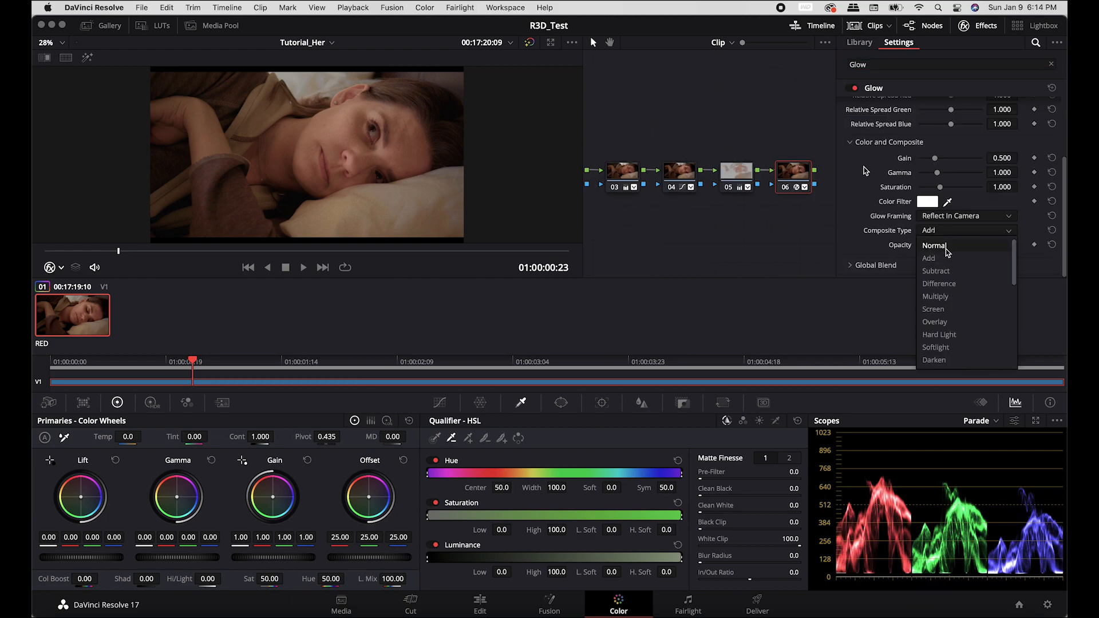
pyautogui.click(961, 348)
pyautogui.scroll(3, 880, 200)
pyautogui.scroll(-3, 879, 200)
# Change the Glow's color filter from white to a pale warm orange on the color wheel
pyautogui.click(927, 201)
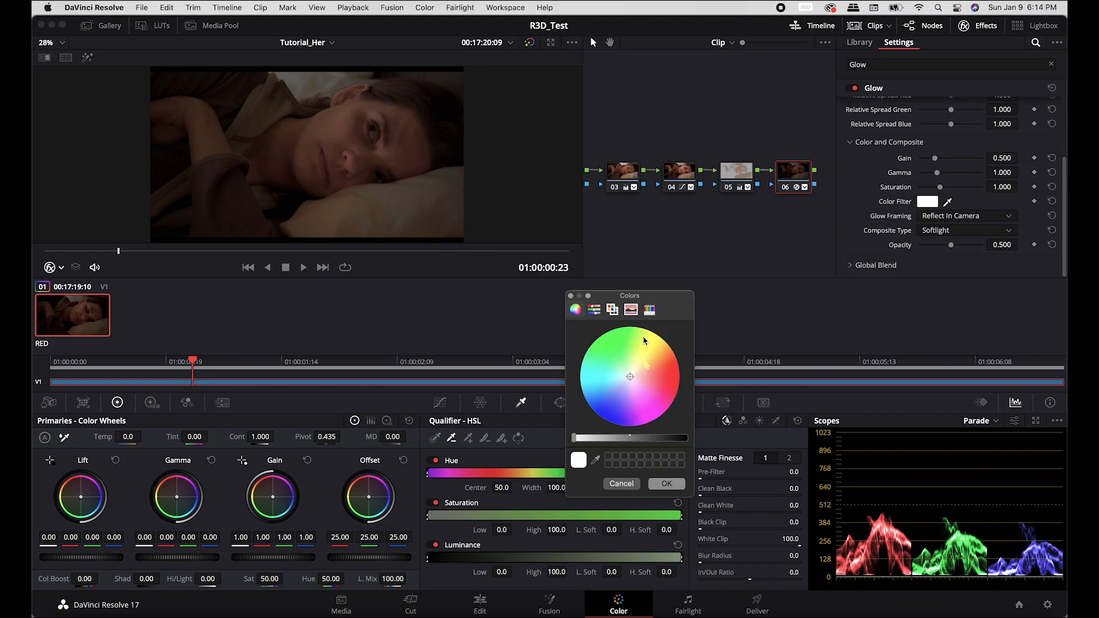
pyautogui.moveTo(642, 352); pyautogui.dragTo(630, 377)
pyautogui.click(642, 366)
pyautogui.click(645, 367)
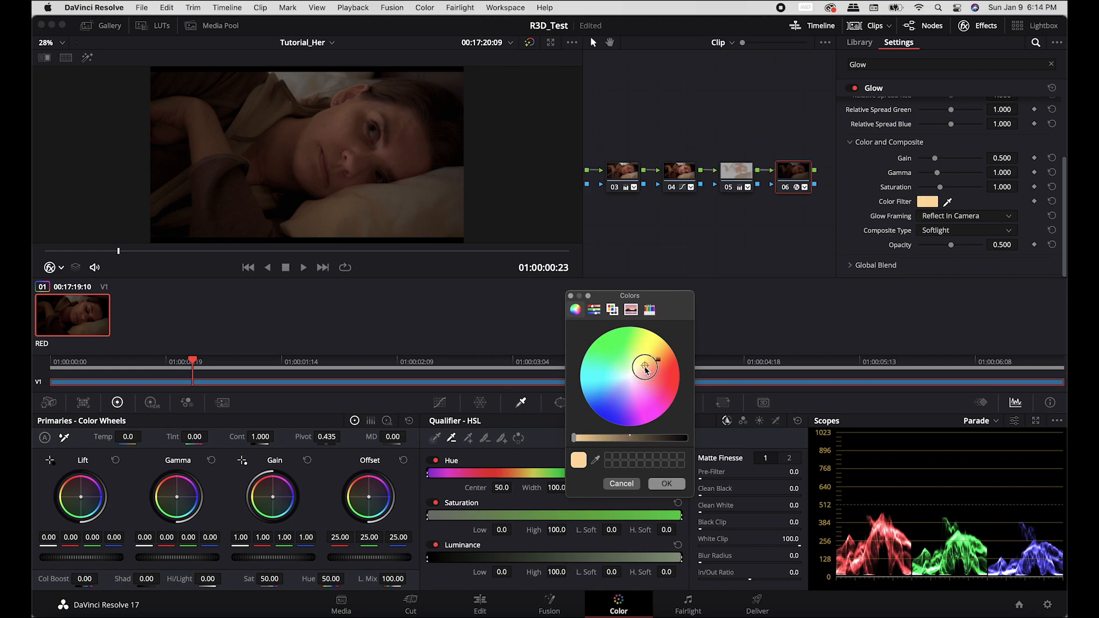
pyautogui.click(666, 484)
# Adjust the Glow's shine threshold and set its spread to about 0.257
pyautogui.scroll(3, 859, 174)
pyautogui.moveTo(967, 122)
pyautogui.mouseDown()
pyautogui.moveTo(913, 126)
pyautogui.moveTo(945, 122)
pyautogui.mouseUp()
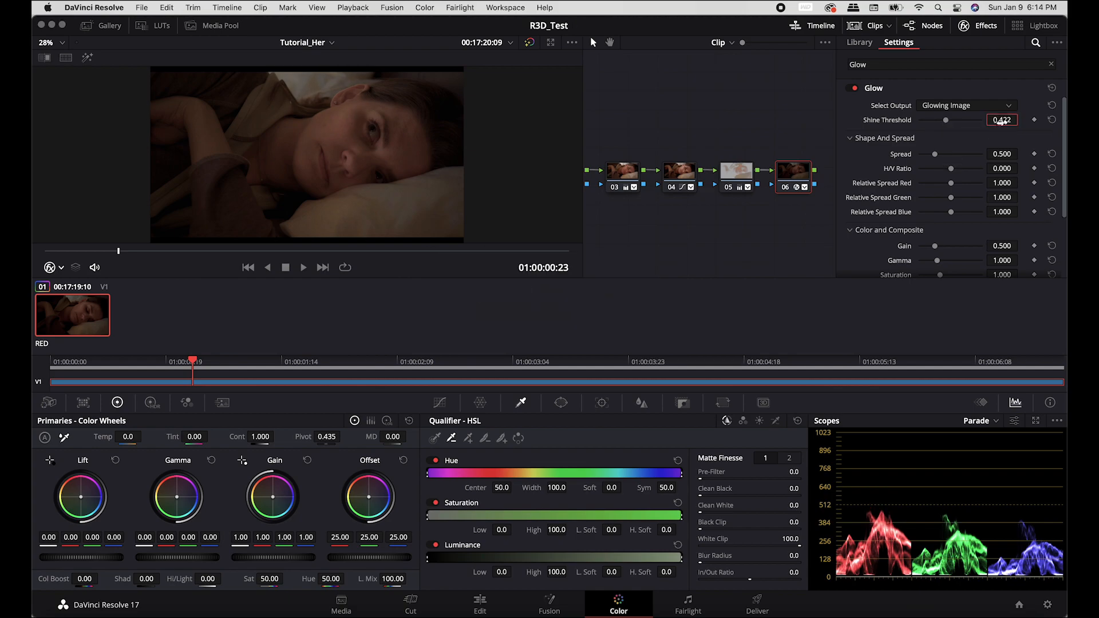
pyautogui.moveTo(934, 154); pyautogui.dragTo(945, 121)
pyautogui.moveTo(945, 120)
pyautogui.mouseDown()
pyautogui.moveTo(925, 120)
pyautogui.moveTo(927, 154)
pyautogui.moveTo(932, 120)
pyautogui.moveTo(945, 124)
pyautogui.mouseUp()
# Set the Glow's gain to 0.771, gamma to 0.945, saturation to 0.45 and opacity to 0.35
pyautogui.scroll(-3, 941, 143)
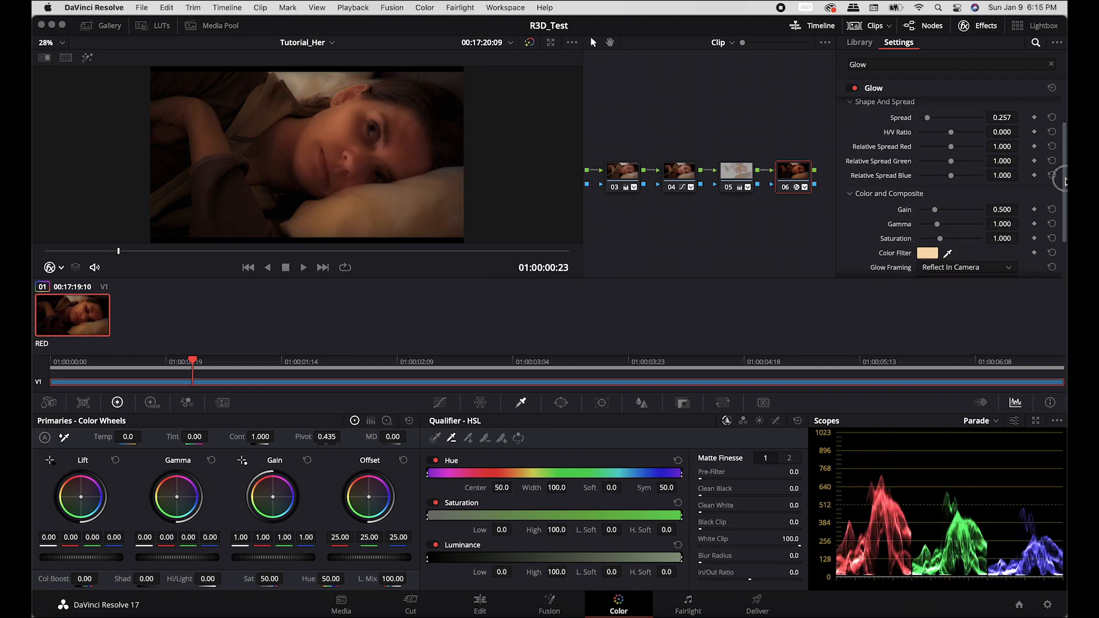
pyautogui.moveTo(937, 161)
pyautogui.mouseDown()
pyautogui.moveTo(964, 165)
pyautogui.moveTo(940, 164)
pyautogui.moveTo(950, 162)
pyautogui.moveTo(928, 175)
pyautogui.moveTo(928, 190)
pyautogui.moveTo(943, 161)
pyautogui.mouseUp()
pyautogui.moveTo(991, 247); pyautogui.dragTo(1035, 263)
pyautogui.click(870, 267)
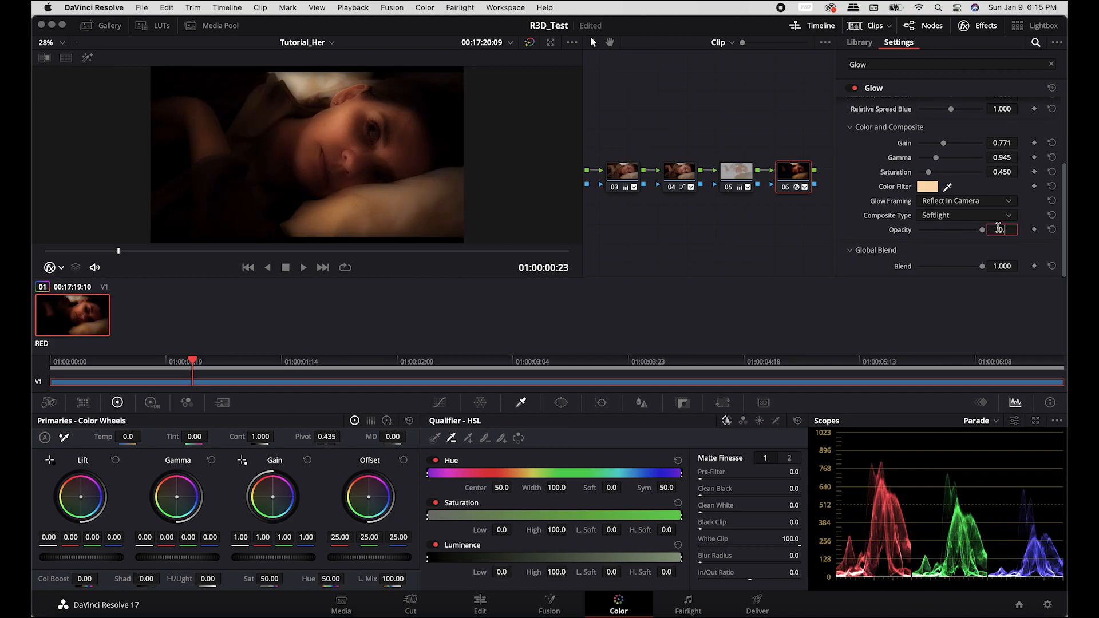
pyautogui.write('35')
pyautogui.press('Return')
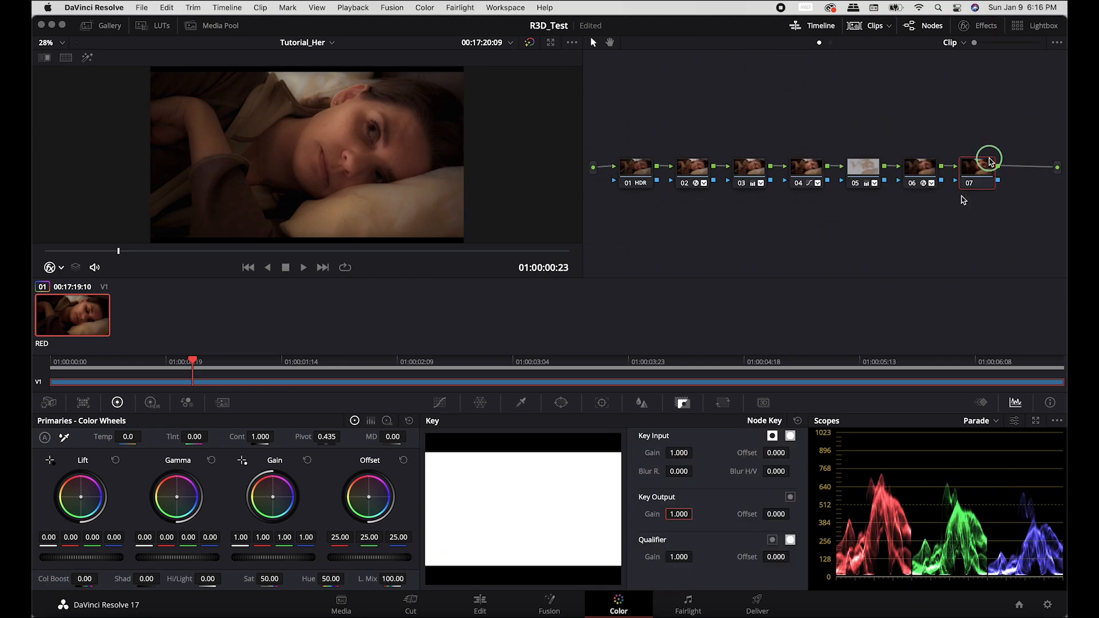
# Enable HDR mode on node 07 and set its temperature to -200 and tint to -5
pyautogui.rightClick(989, 157)
pyautogui.click(977, 259)
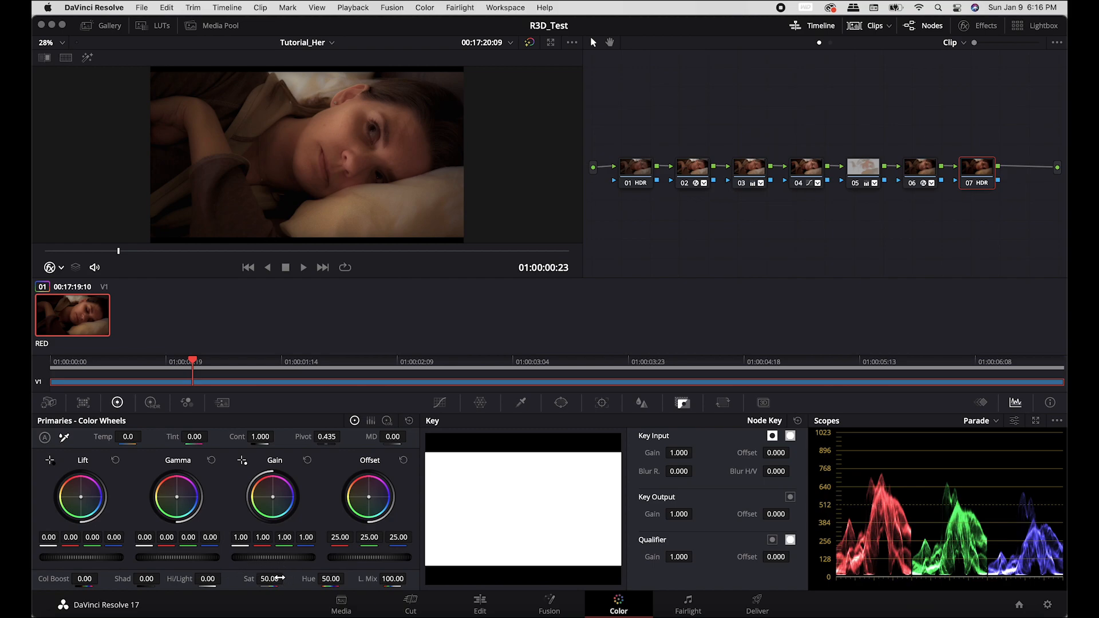
pyautogui.click(128, 437)
pyautogui.write('-200')
pyautogui.press('Return')
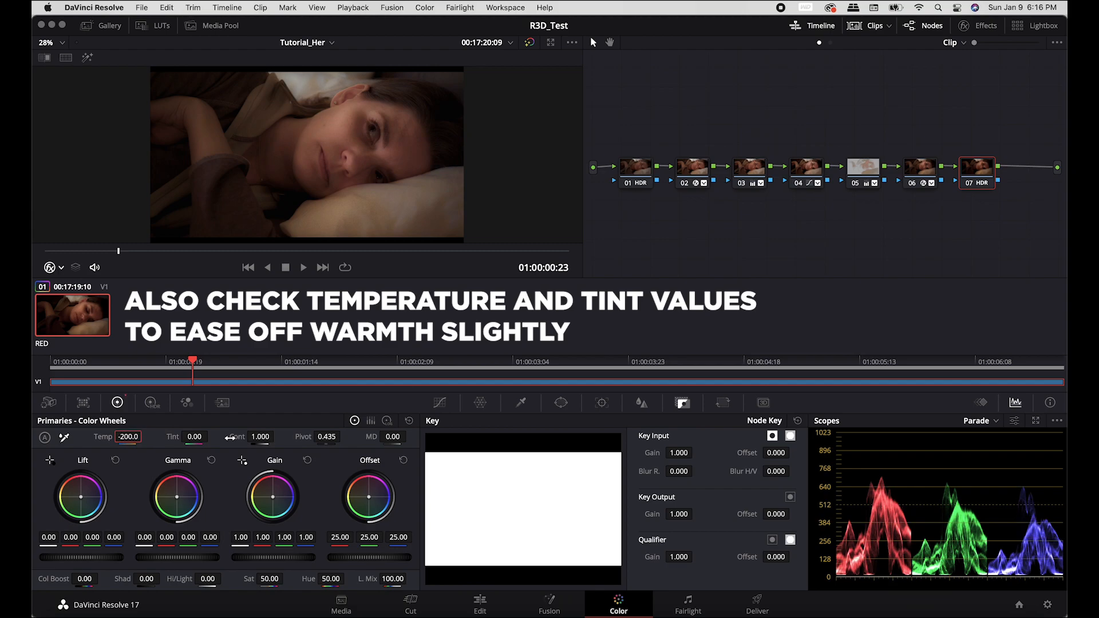
pyautogui.click(195, 437)
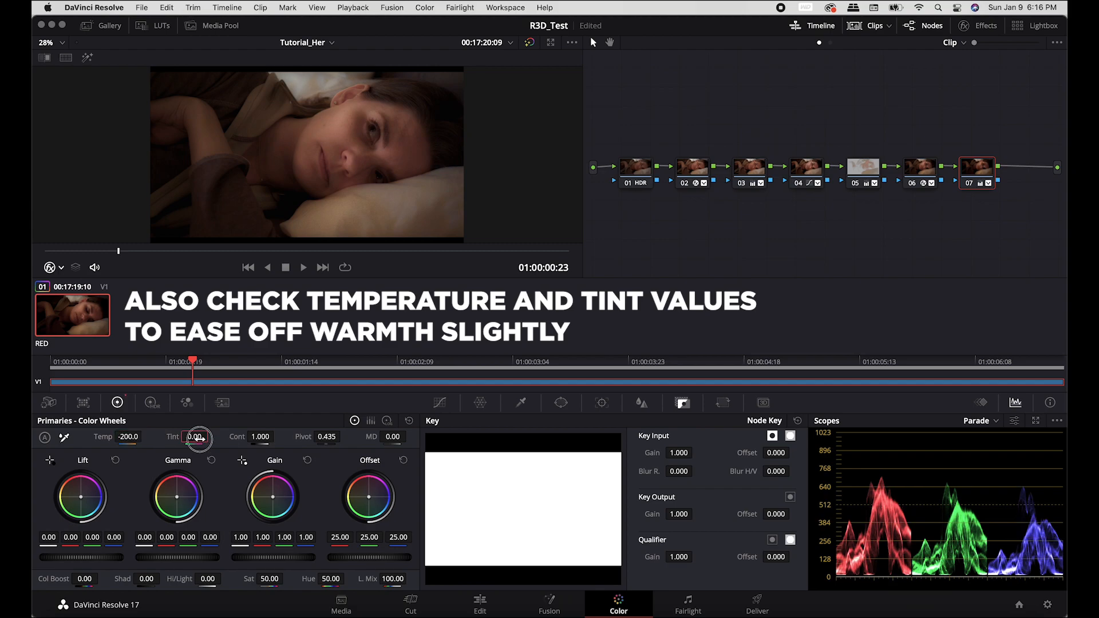
pyautogui.write('-5')
pyautogui.press('Return')
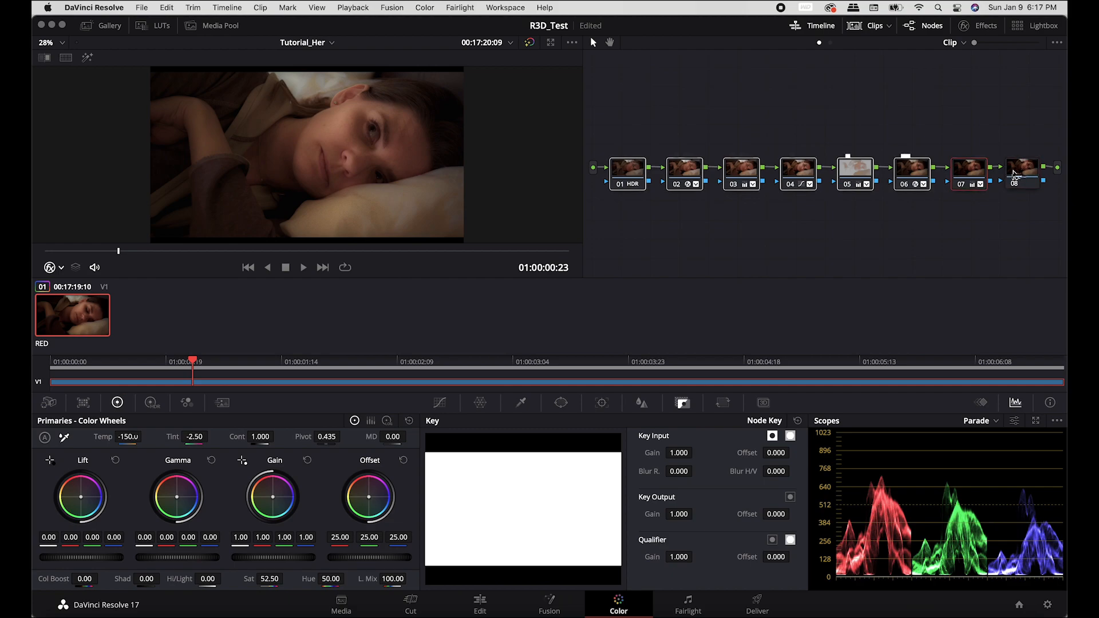
# Set the black offset of node 08 to 0.25 in the HDR color wheels and compare the image with the node off and on
pyautogui.click(1014, 175)
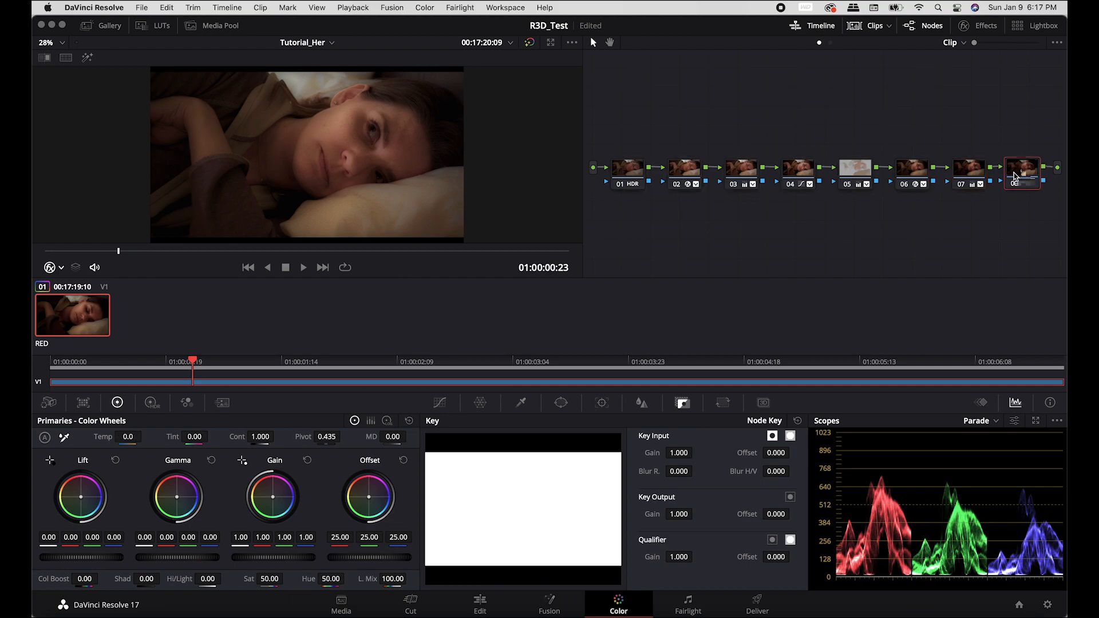
pyautogui.click(151, 402)
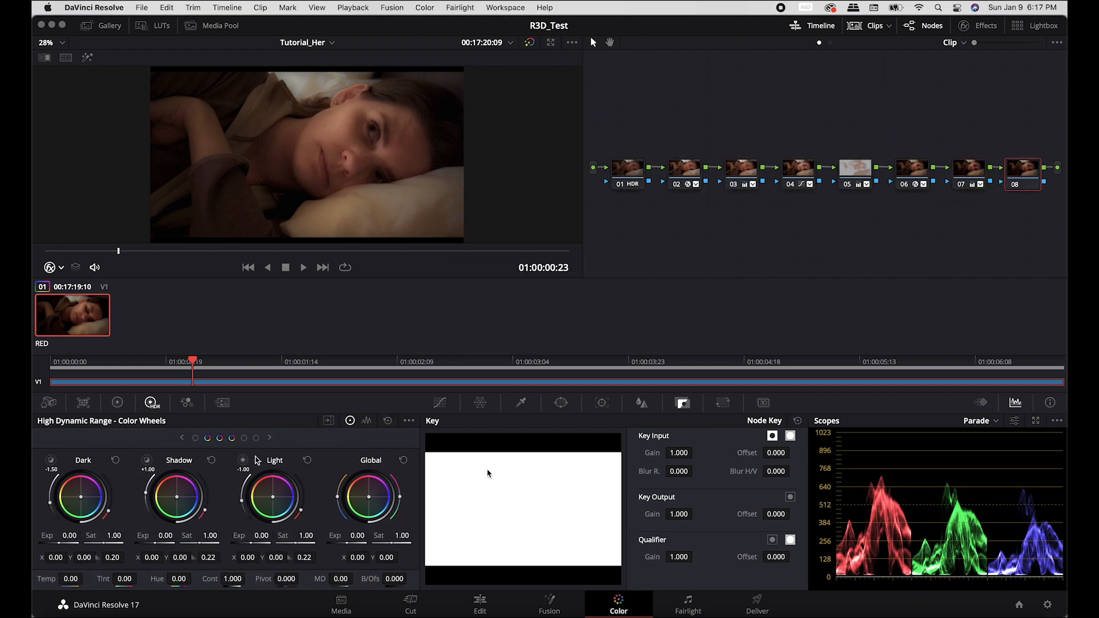
pyautogui.moveTo(400, 581); pyautogui.dragTo(417, 581)
pyautogui.doubleClick(401, 581)
pyautogui.write('0.15')
pyautogui.press('Return')
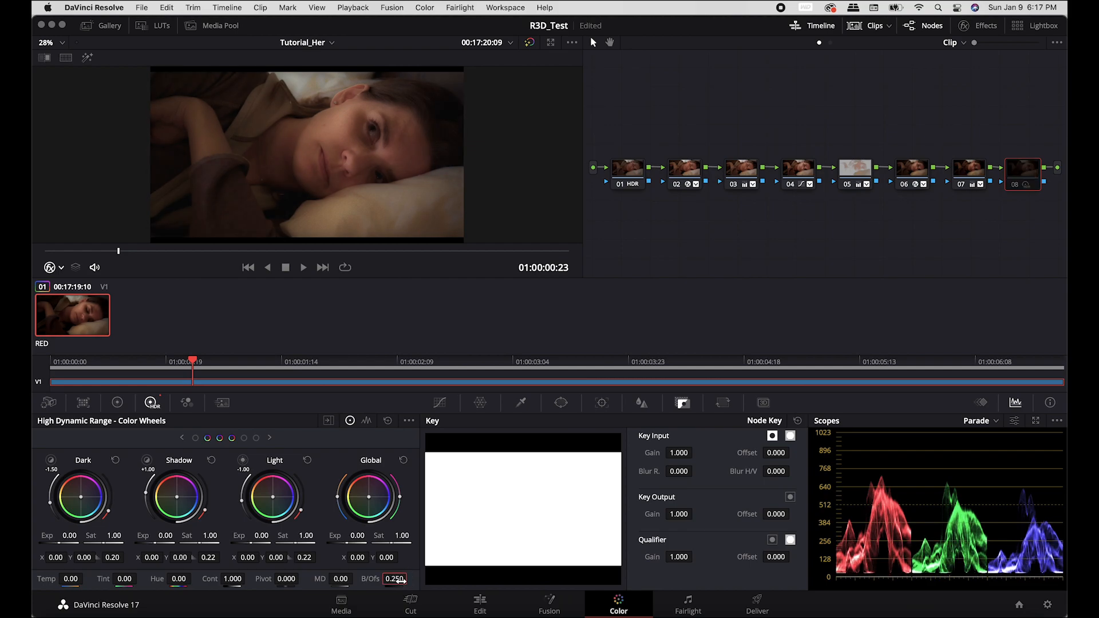
pyautogui.press('super+d')
pyautogui.press('super+d')
# Try a black offset of 0.2 on node 08 and compare the image with the node on and off
pyautogui.doubleClick(401, 581)
pyautogui.write('0.2')
pyautogui.press('Return')
pyautogui.press('super+d')
pyautogui.press('super+d')
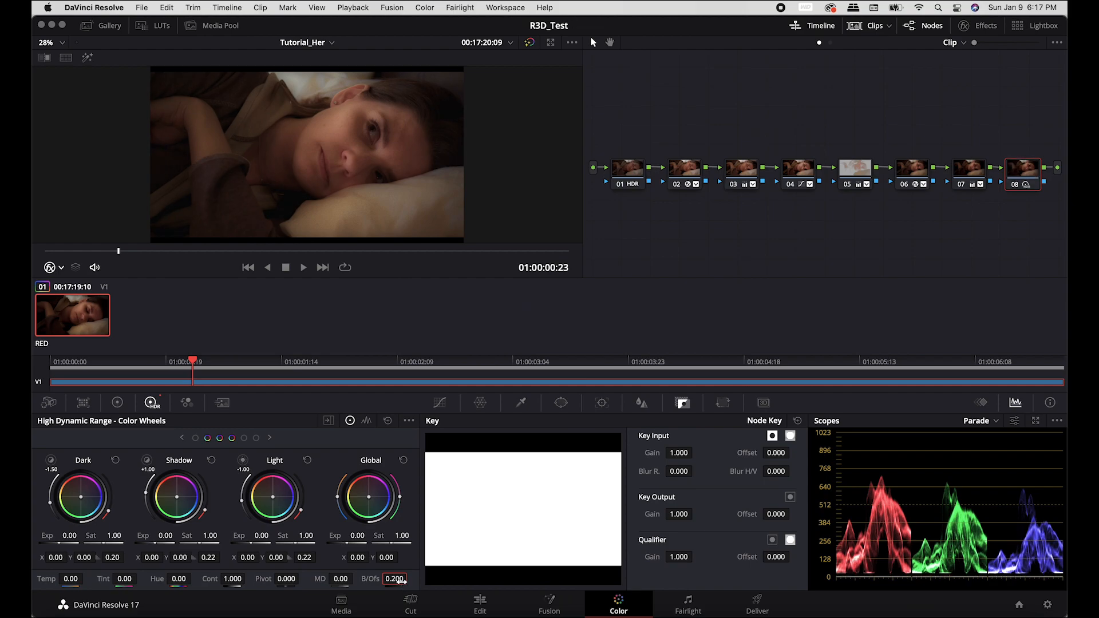
pyautogui.press('super+d')
# Try a black offset of 0.1 on node 08, set it to 0.185, and leave the node enabled
pyautogui.doubleClick(401, 581)
pyautogui.write('0.1')
pyautogui.press('Return')
pyautogui.doubleClick(394, 580)
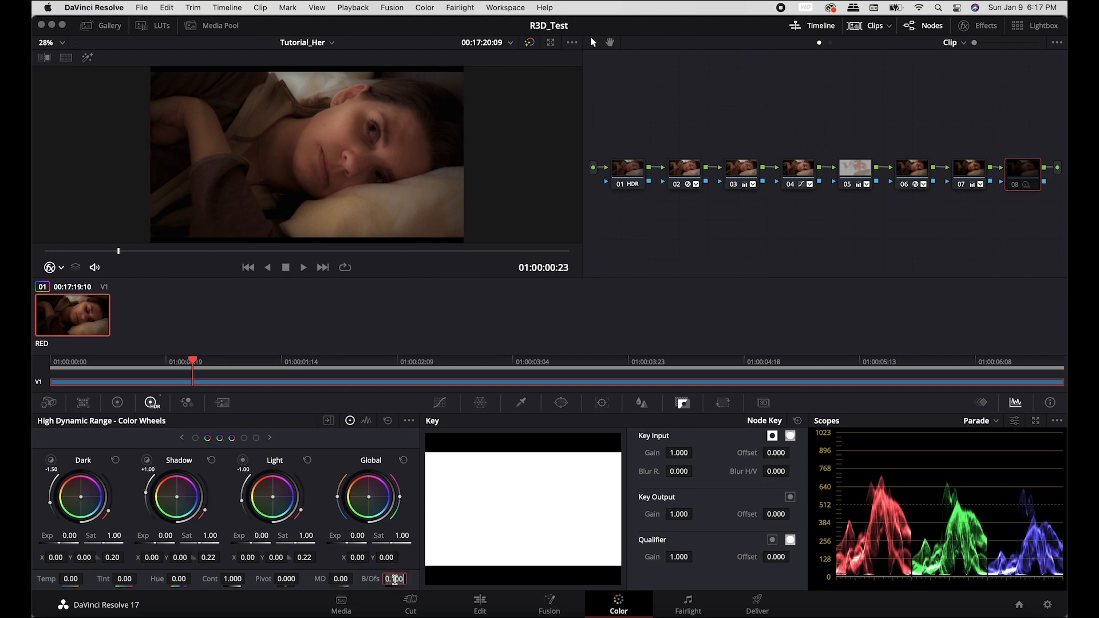
pyautogui.press('Return')
pyautogui.press('super+d')
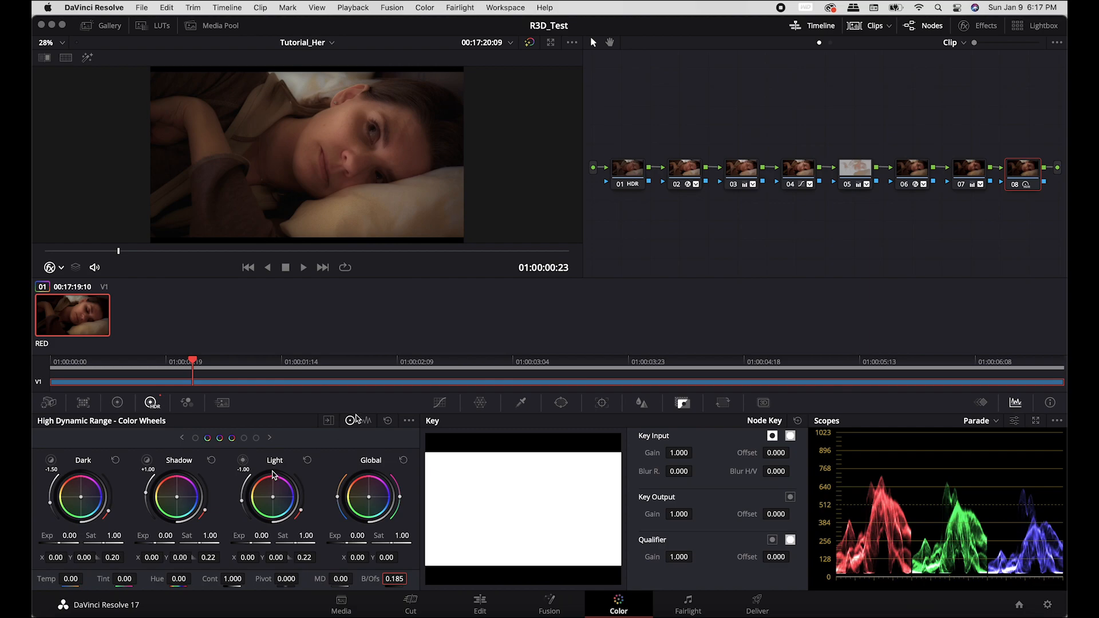
# Set the key output gain of node 05 to 1.5
pyautogui.scroll(4, 434, 143)
pyautogui.scroll(-4, 433, 145)
pyautogui.click(46, 42)
pyautogui.click(51, 58)
pyautogui.click(862, 178)
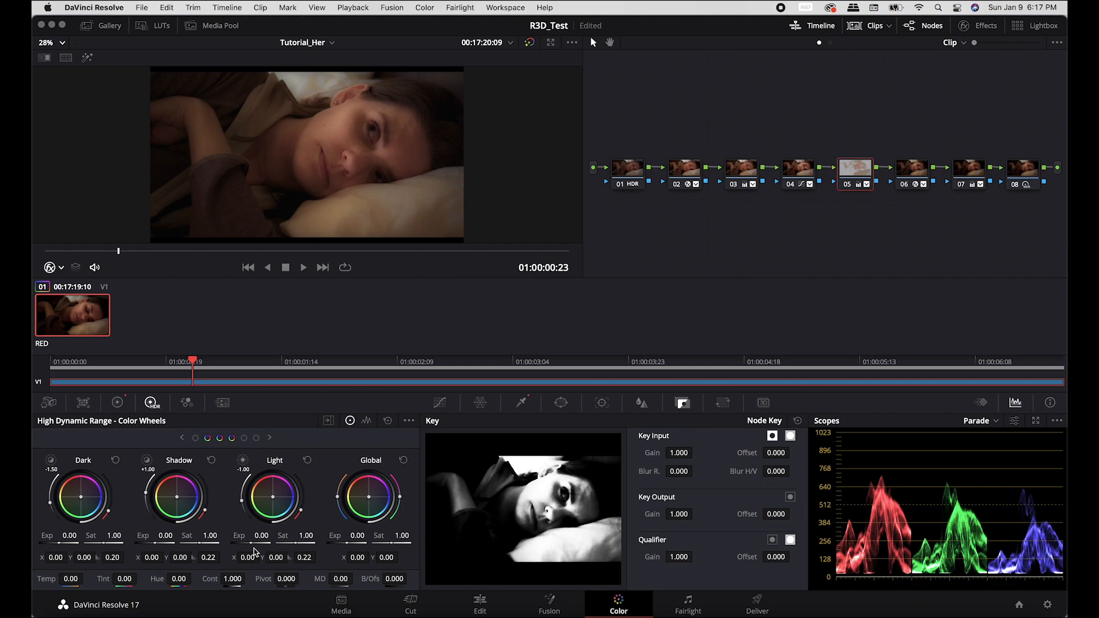
pyautogui.click(678, 511)
pyautogui.write('0.85')
pyautogui.press('Return')
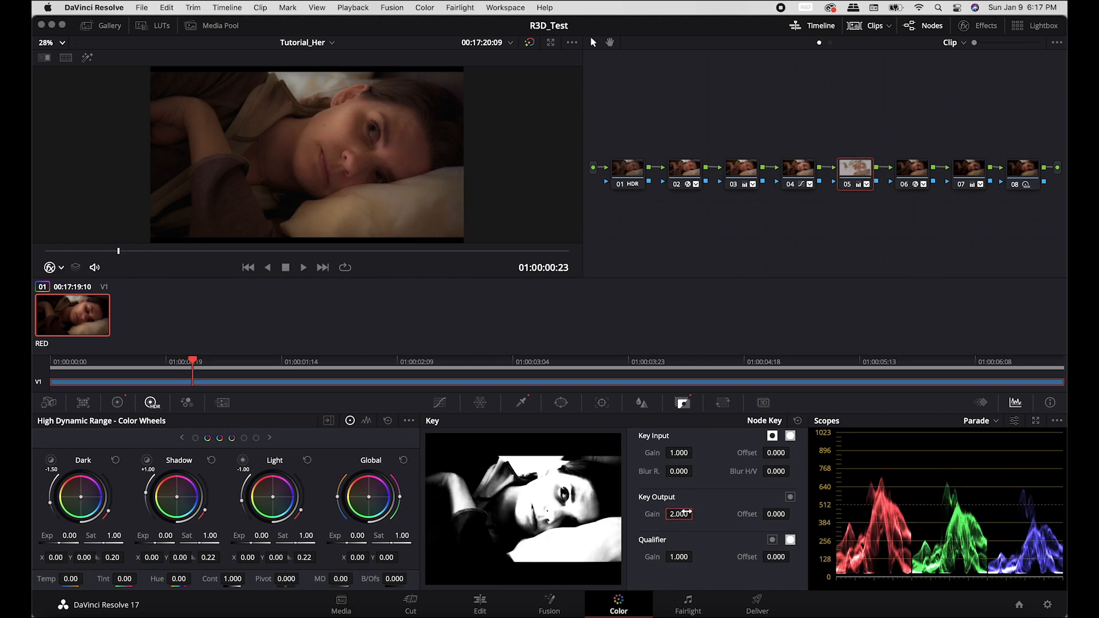
pyautogui.write('1.5')
pyautogui.press('Return')
pyautogui.click(687, 515)
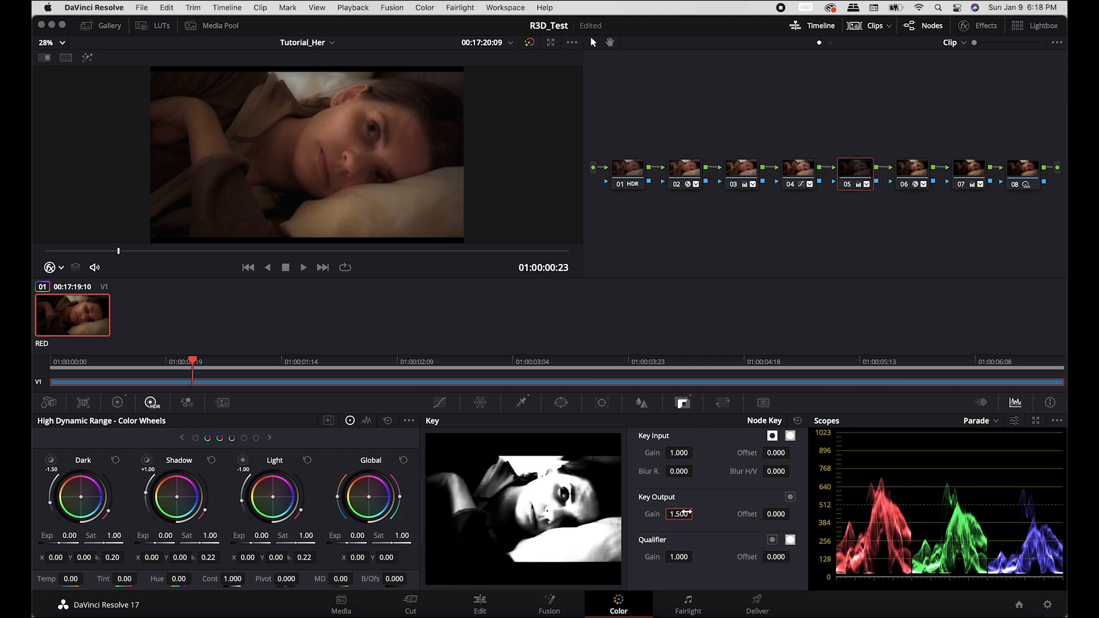
# Set the highlights of node 05 to -55 in the primaries color wheels and save the project
pyautogui.click(117, 402)
pyautogui.moveTo(205, 583); pyautogui.dragTo(173, 583)
pyautogui.doubleClick(204, 583)
pyautogui.press('BackSpace')
pyautogui.press('Return')
pyautogui.doubleClick(204, 583)
pyautogui.press('BackSpace')
pyautogui.write('-50')
pyautogui.press('Return')
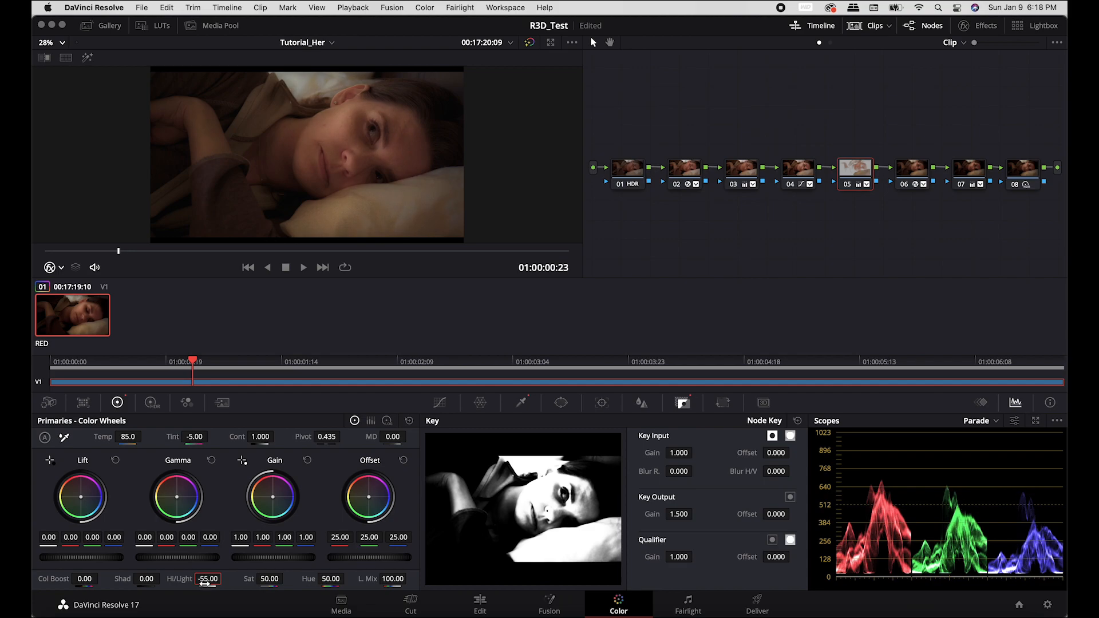
pyautogui.press('super+s')
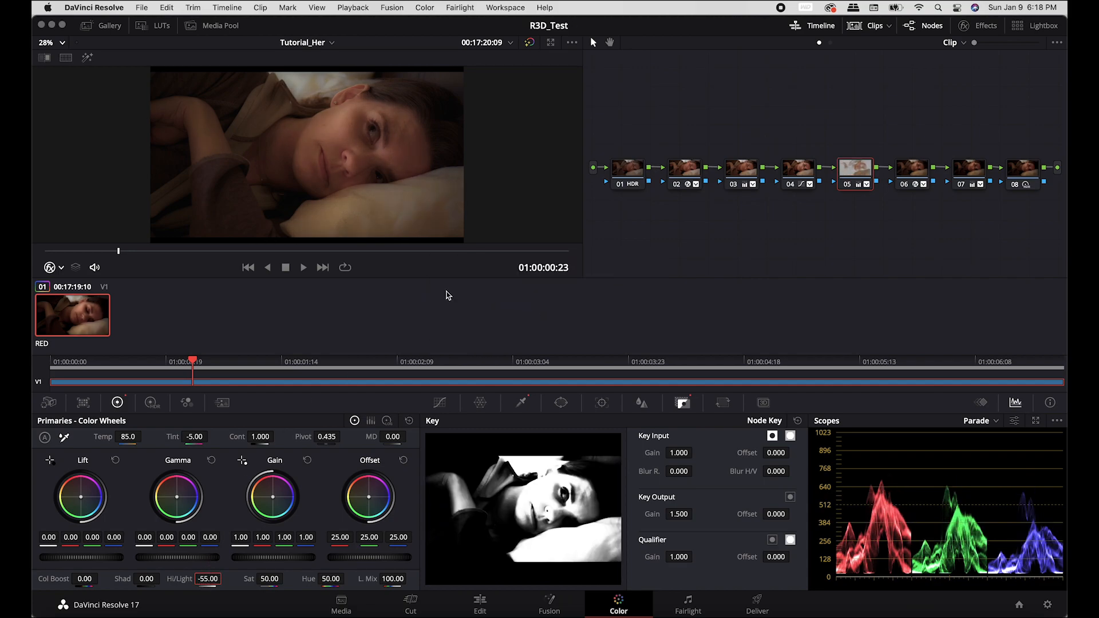